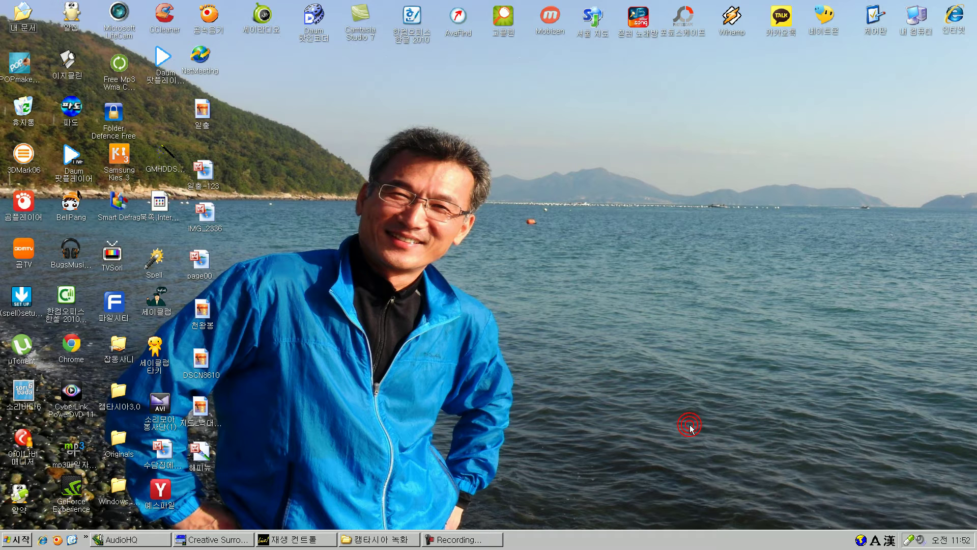
{"action": "left_click", "coordinate": [514, 347]}
{"action": "left_click", "coordinate": [661, 41]}
{"action": "left_click", "coordinate": [692, 90]}
Open Internet Explorer and switch to the NAVER home page.
{"action": "left_click", "coordinate": [954, 18]}
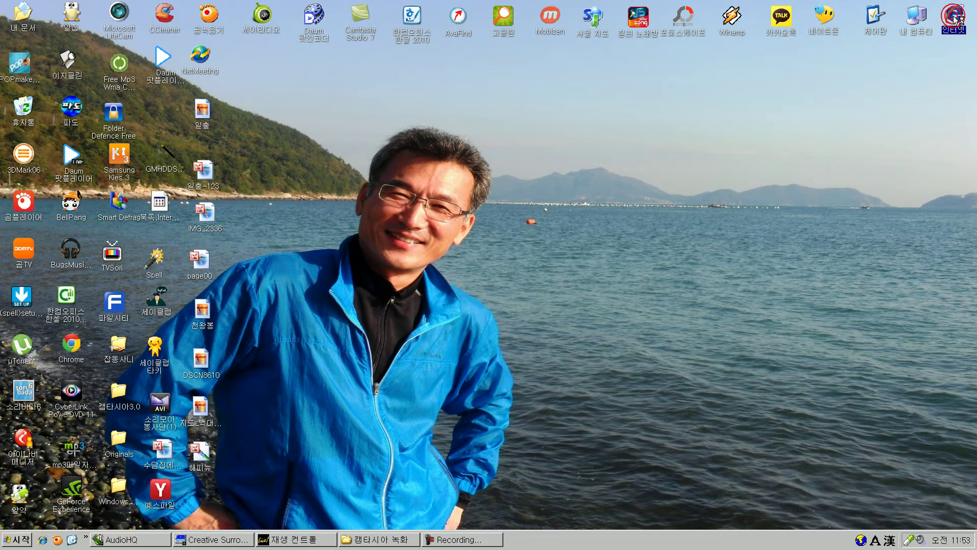
{"action": "double_click", "coordinate": [955, 18]}
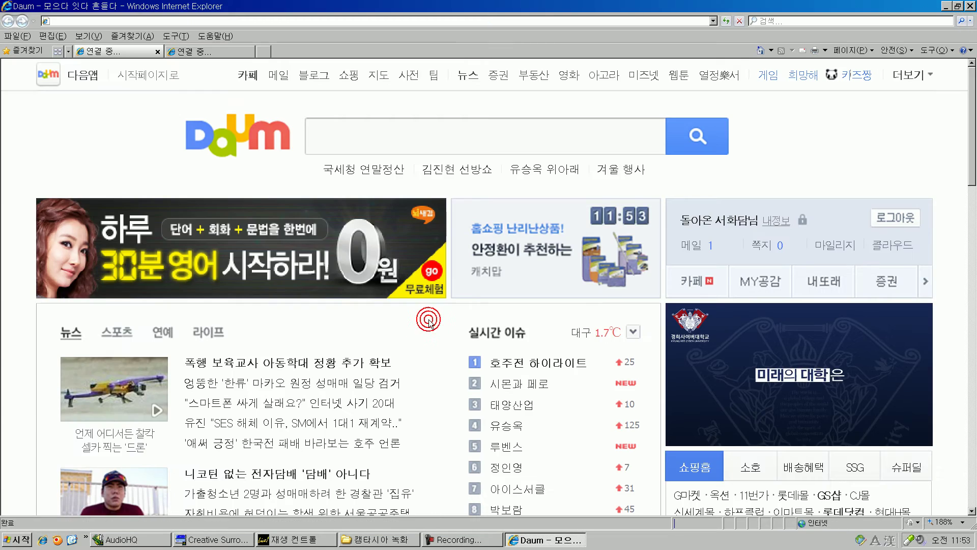
{"action": "left_click", "coordinate": [214, 51]}
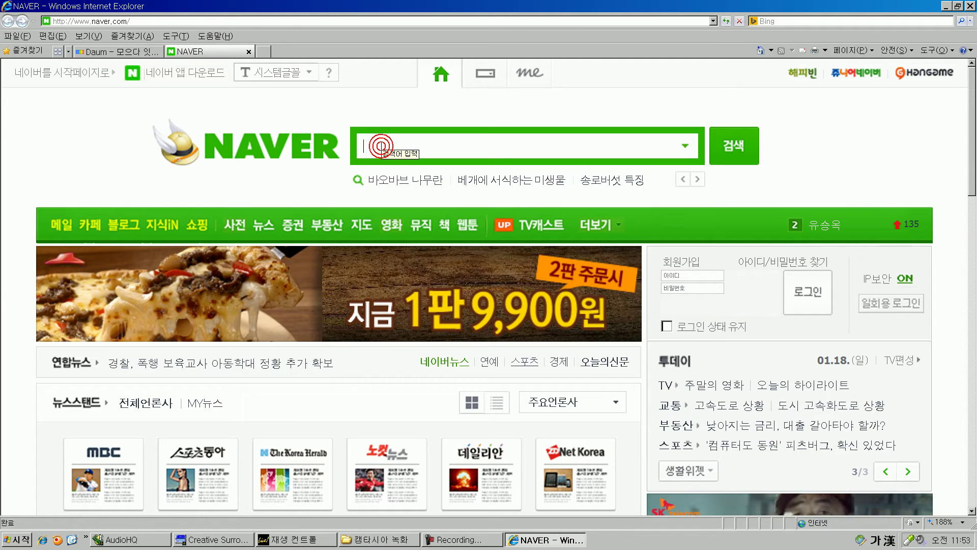
Search NAVER for "포토스케이프", view the PhotoScape download entry and close the browser.
{"action": "type", "text": "포토"}
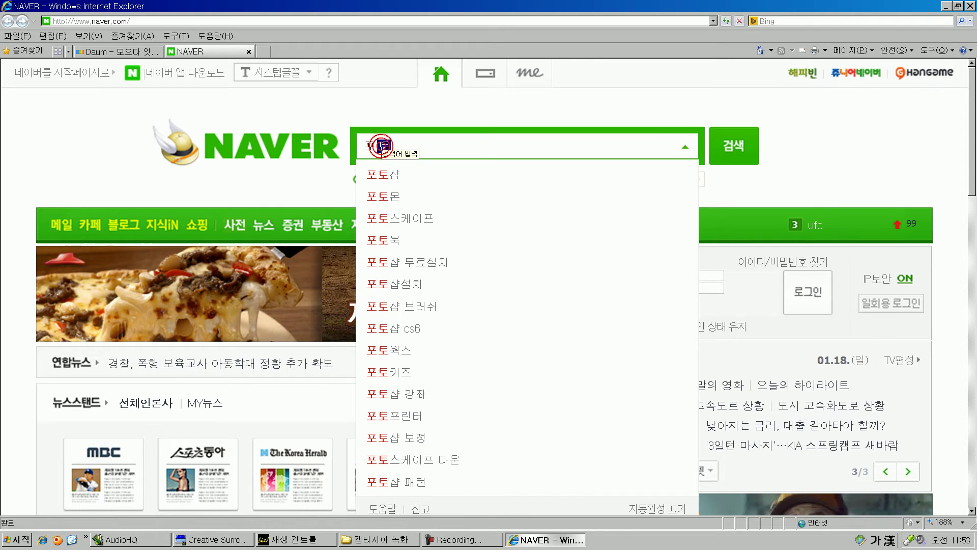
{"action": "type", "text": "스켕"}
{"action": "type", "text": "이"}
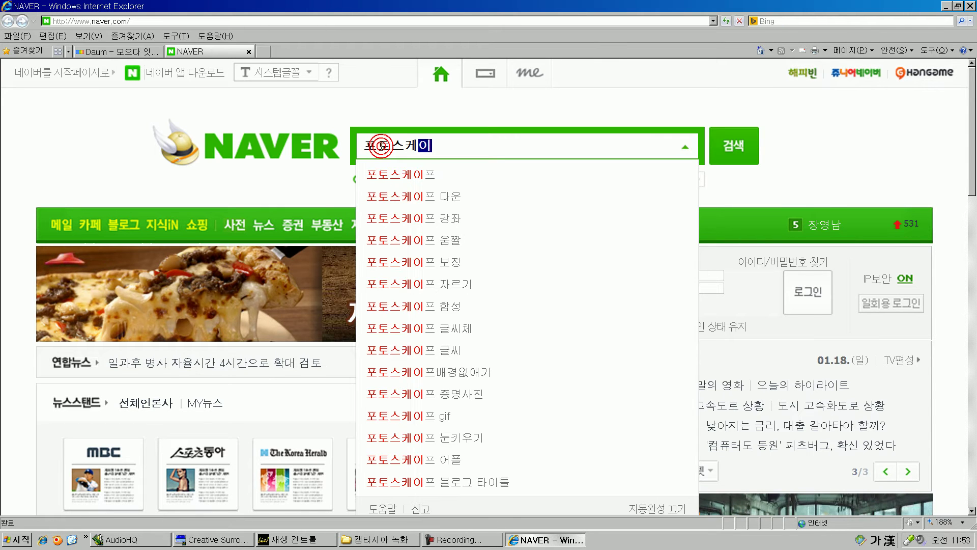
{"action": "type", "text": "프"}
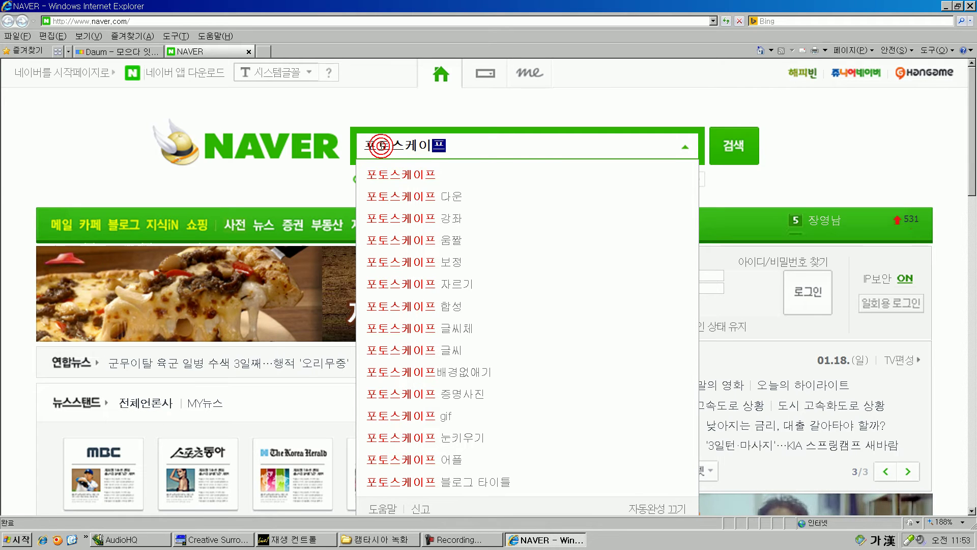
{"action": "key", "text": "Return"}
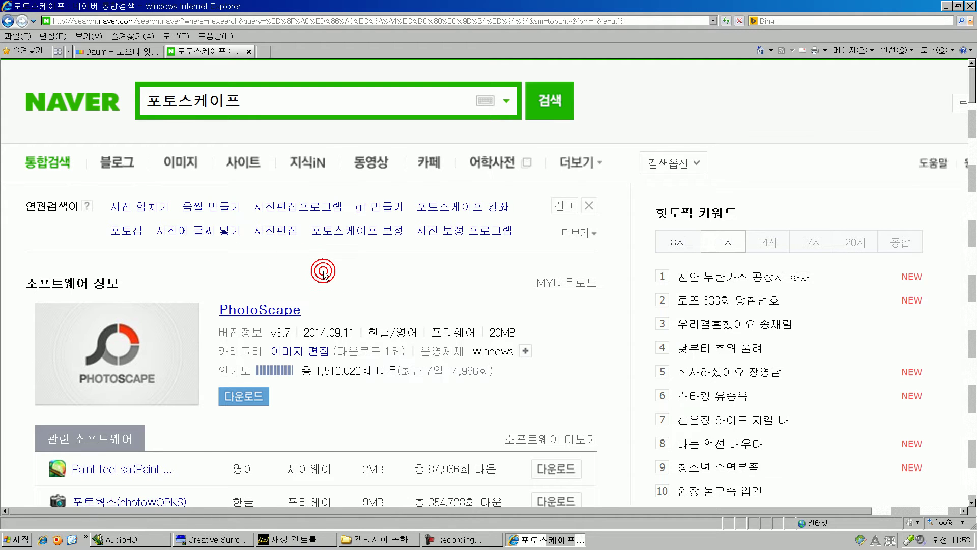
{"action": "scroll", "coordinate": [319, 273], "scroll_direction": "down", "scroll_amount": 2}
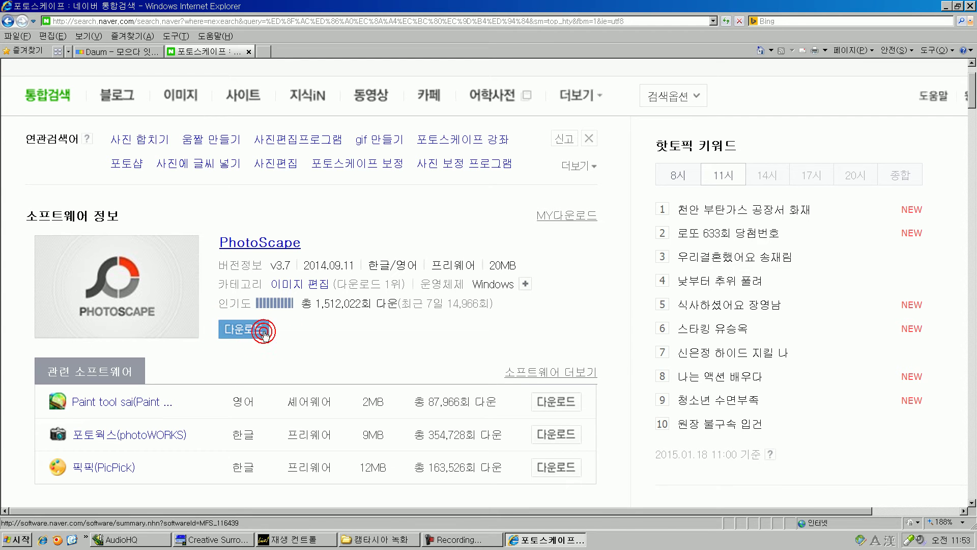
{"action": "left_click", "coordinate": [970, 7]}
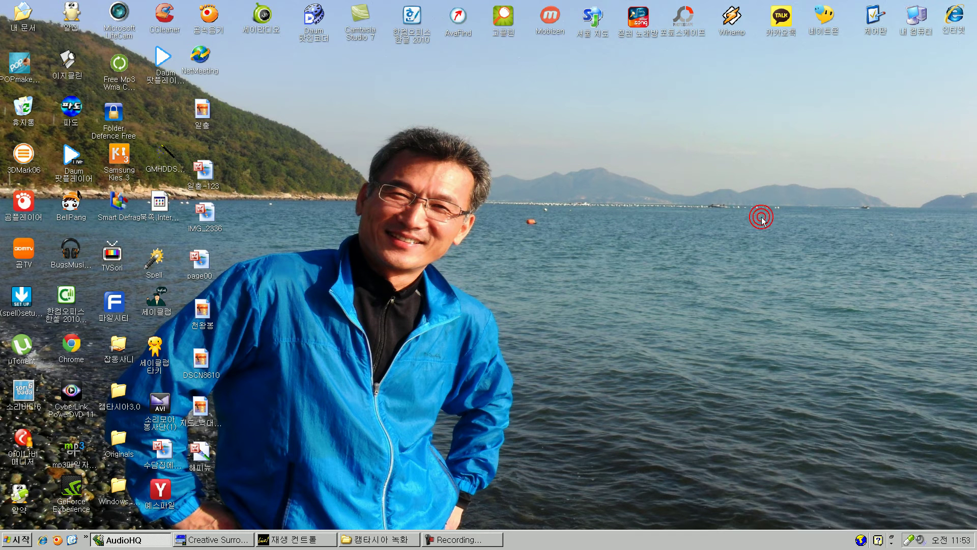
Launch PhotoScape and open its batch editor (일괄편집).
{"action": "left_click", "coordinate": [687, 19]}
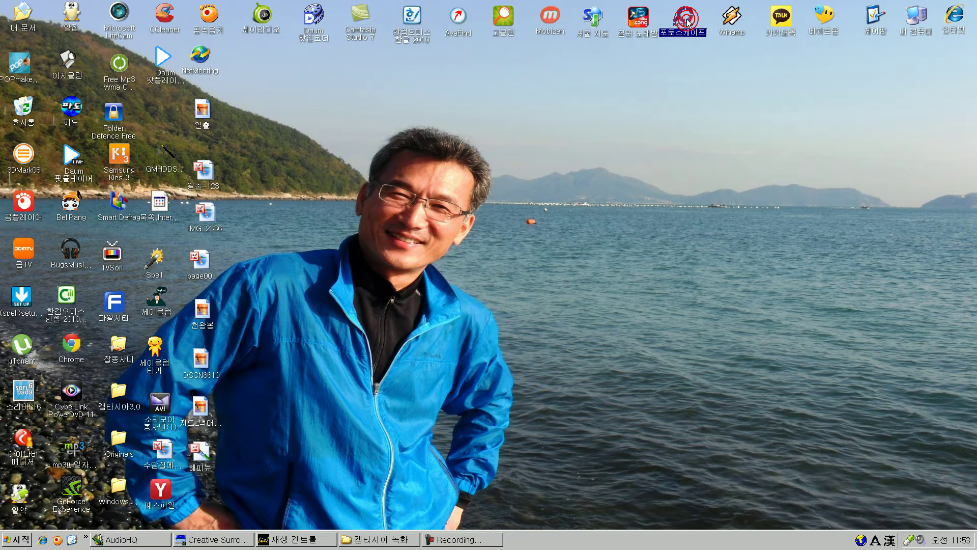
{"action": "double_click", "coordinate": [687, 20]}
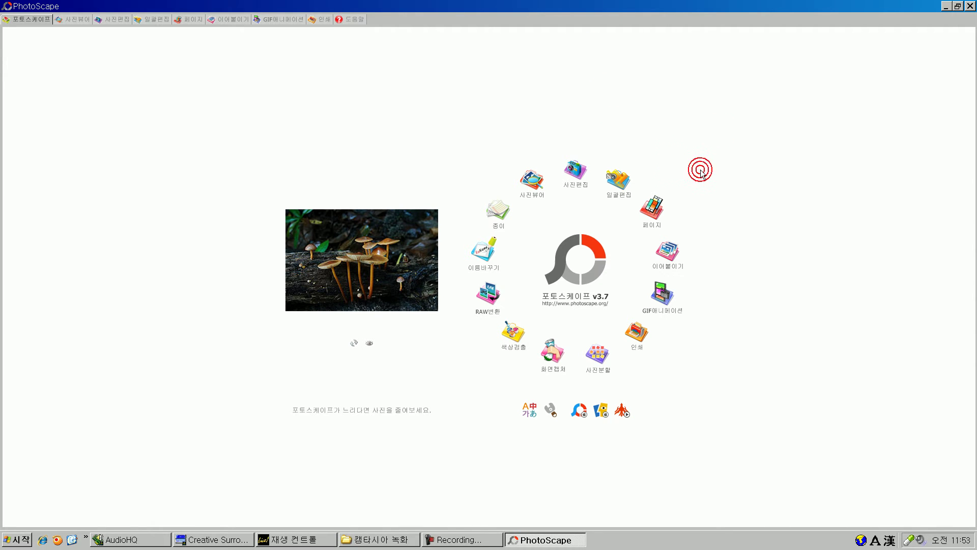
{"action": "left_click", "coordinate": [619, 179]}
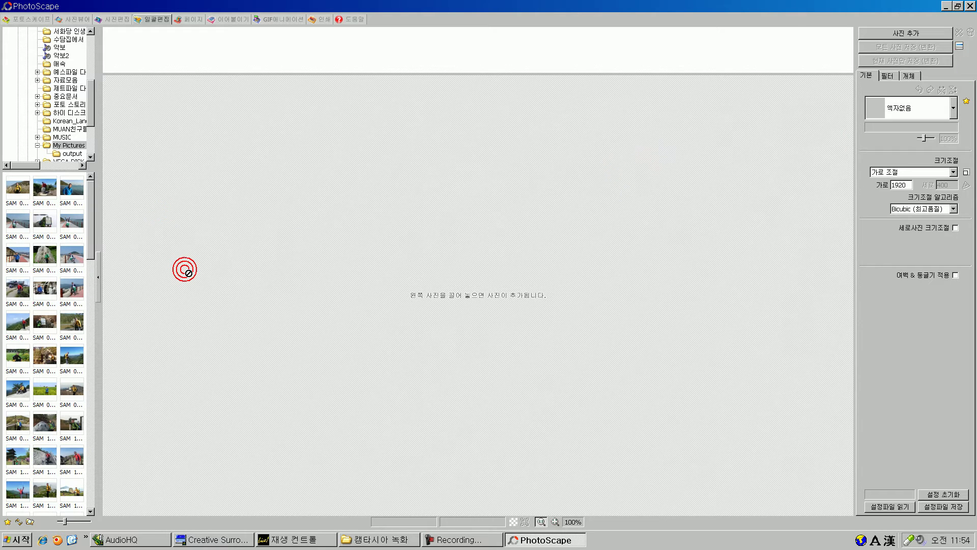
Browse the folder tree of drive J: and select the My Pictures folder.
{"action": "left_click_drag", "start_coordinate": [91, 97], "coordinate": [90, 101]}
{"action": "left_click", "coordinate": [65, 122]}
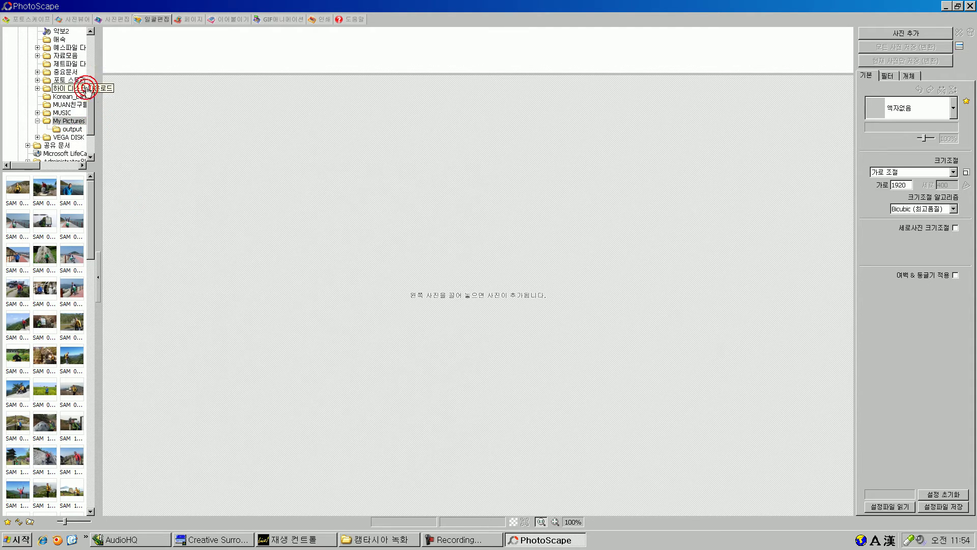
{"action": "left_click_drag", "start_coordinate": [92, 100], "coordinate": [92, 76]}
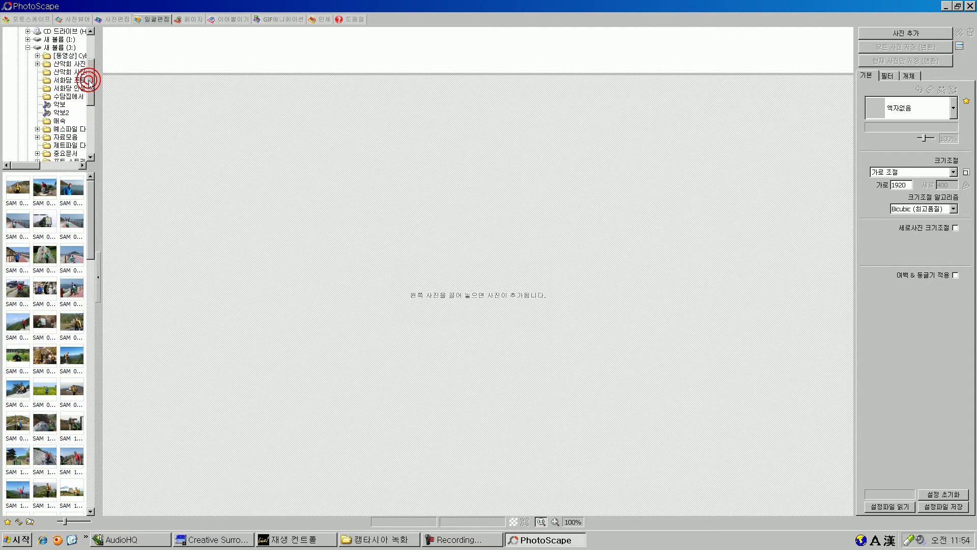
{"action": "left_click", "coordinate": [45, 64]}
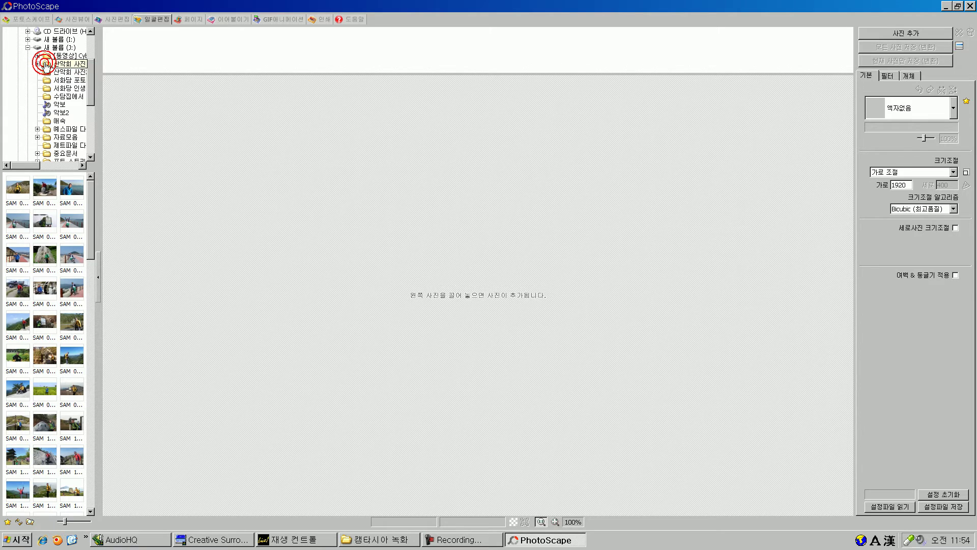
{"action": "left_click", "coordinate": [73, 48]}
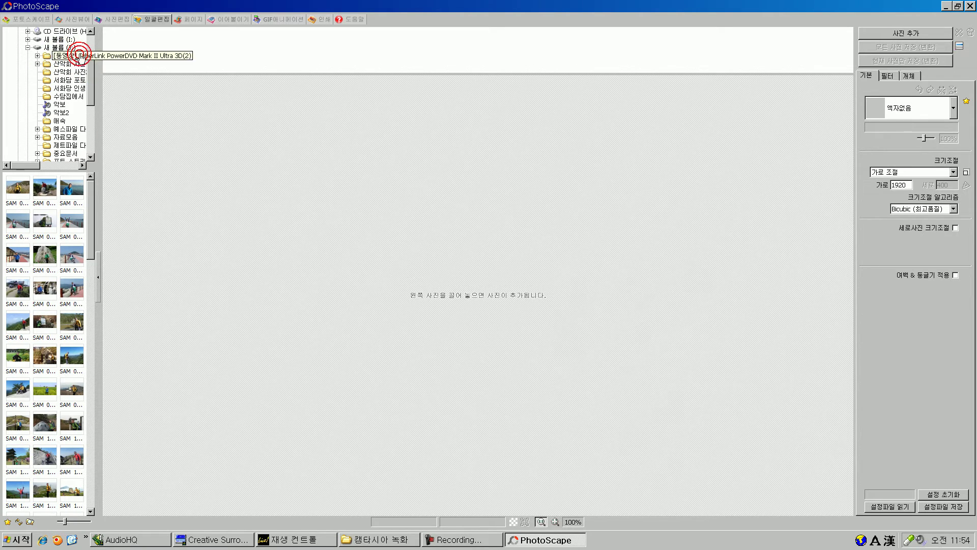
{"action": "left_click_drag", "start_coordinate": [89, 80], "coordinate": [90, 100]}
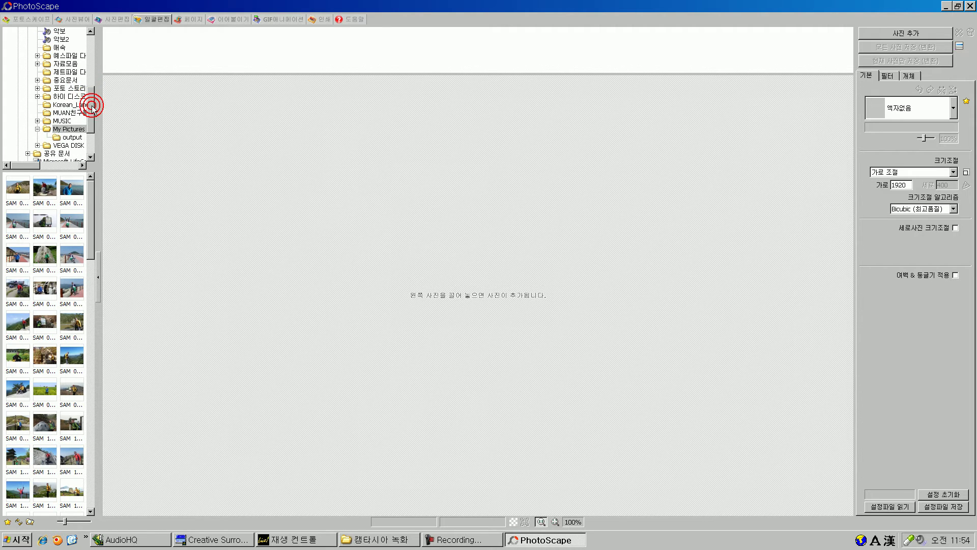
{"action": "left_click", "coordinate": [62, 129]}
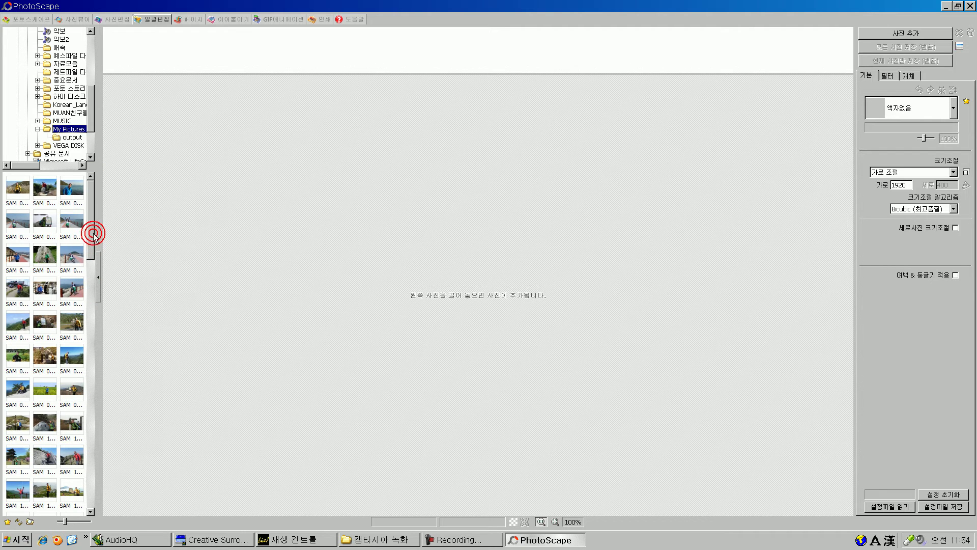
Select all the photos in the My Pictures folder and add them to the batch editing list.
{"action": "left_click_drag", "start_coordinate": [91, 228], "coordinate": [93, 270]}
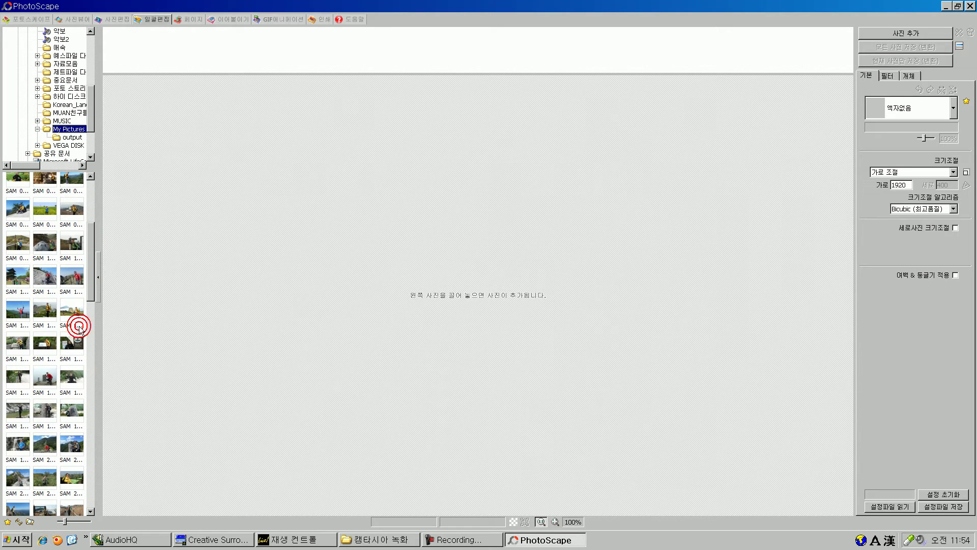
{"action": "left_click_drag", "start_coordinate": [85, 330], "coordinate": [6, 120]}
{"action": "left_click", "coordinate": [28, 187]}
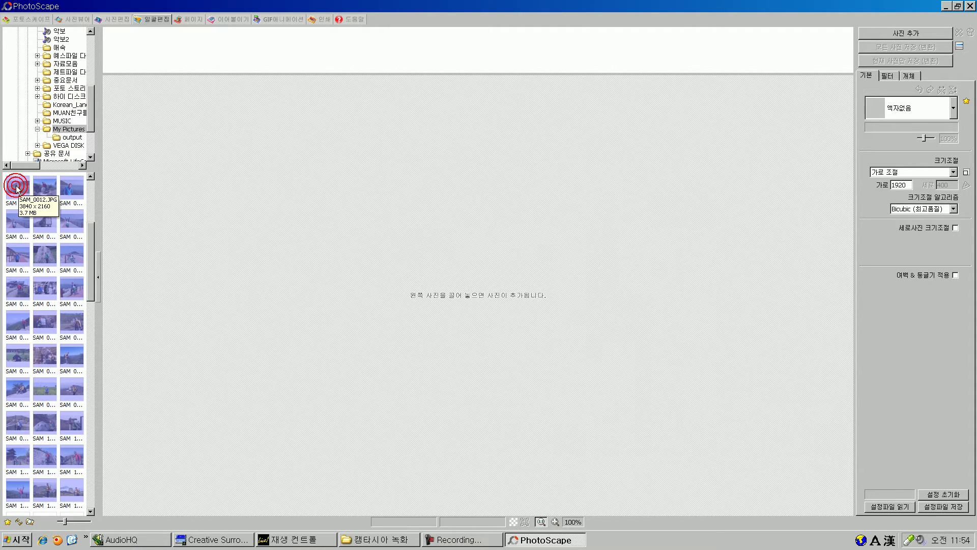
{"action": "left_click_drag", "start_coordinate": [14, 187], "coordinate": [258, 157]}
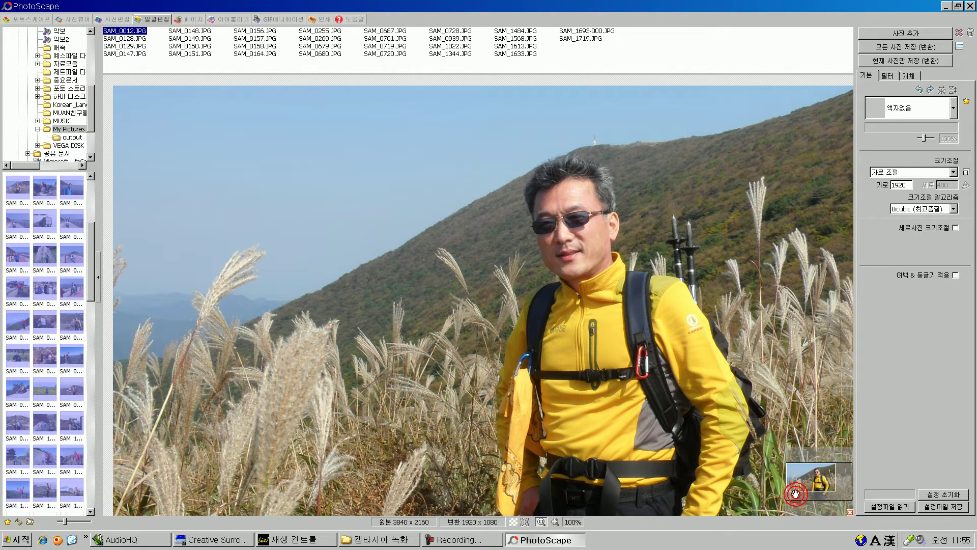
Apply the 그라데이션 01 frame to the batch photos.
{"action": "left_click_drag", "start_coordinate": [816, 478], "coordinate": [821, 479]}
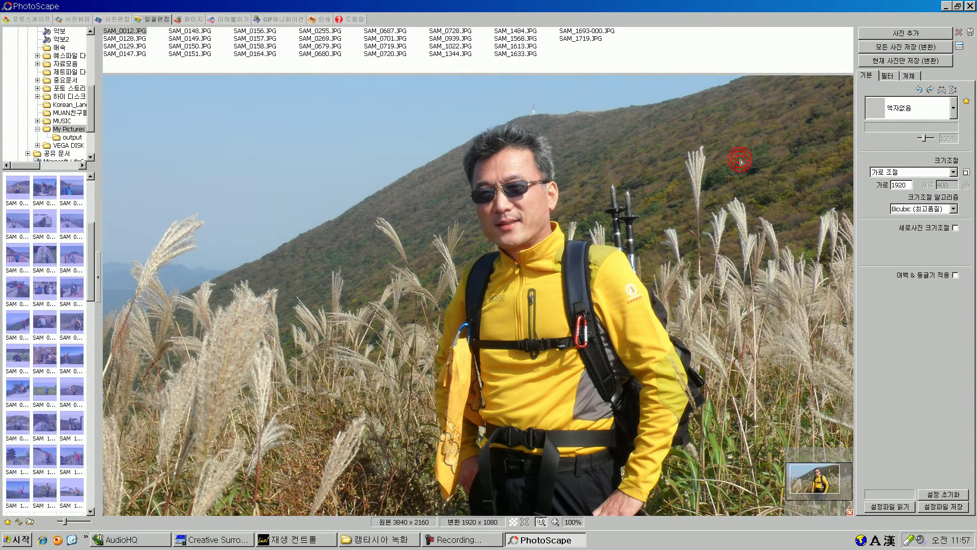
{"action": "left_click", "coordinate": [953, 108]}
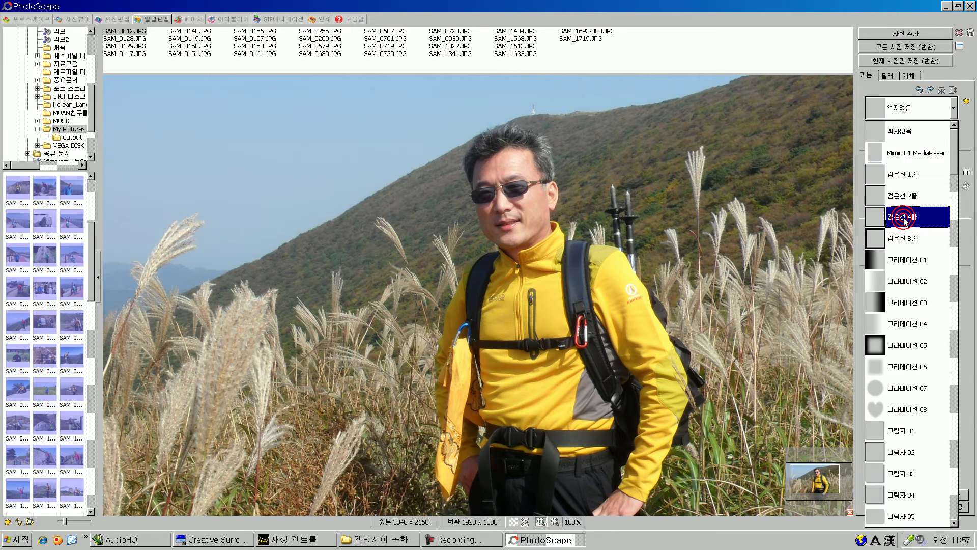
{"action": "left_click", "coordinate": [910, 261]}
{"action": "left_click", "coordinate": [125, 196]}
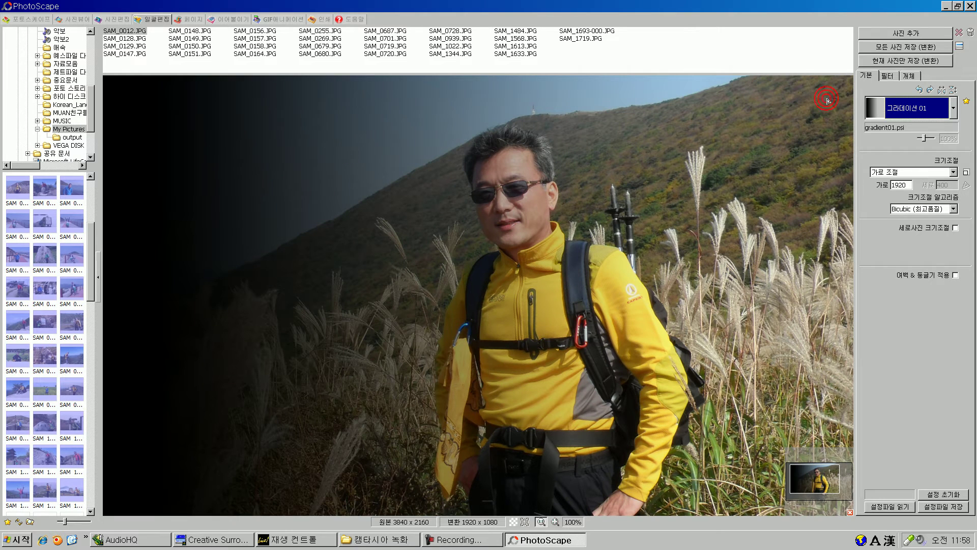
Try the 그라데이션 06 frame and the 그라데이션 08 frame on the batch photos.
{"action": "left_click", "coordinate": [953, 107]}
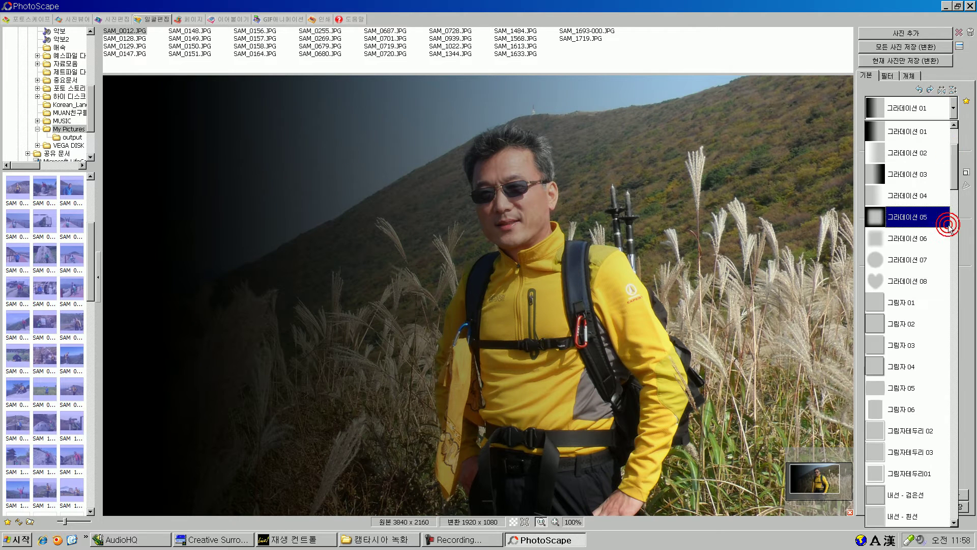
{"action": "left_click", "coordinate": [907, 239]}
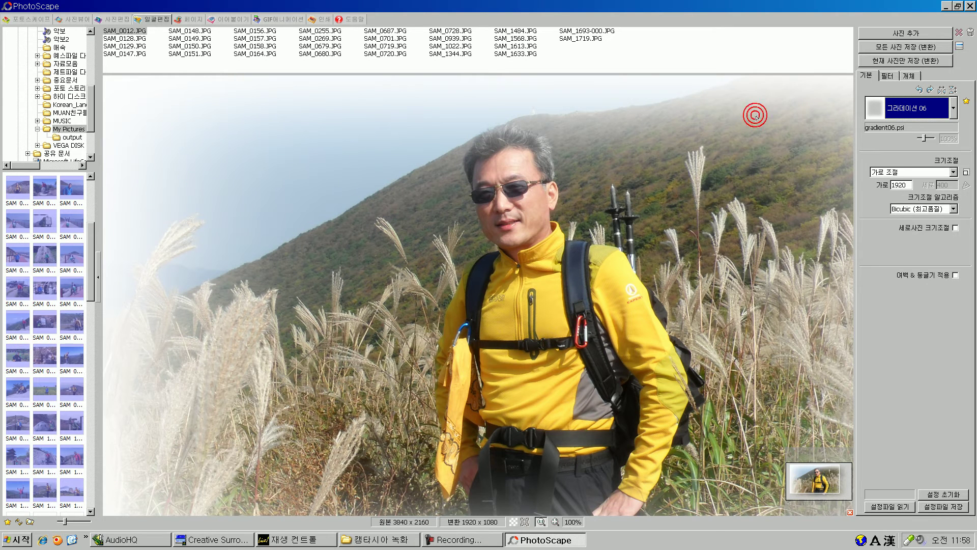
{"action": "left_click", "coordinate": [953, 108]}
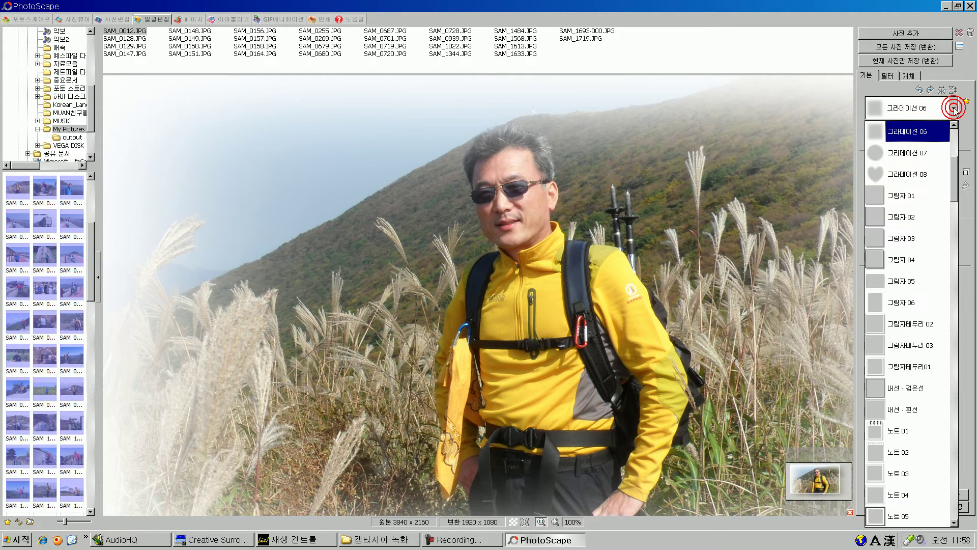
{"action": "left_click", "coordinate": [875, 175]}
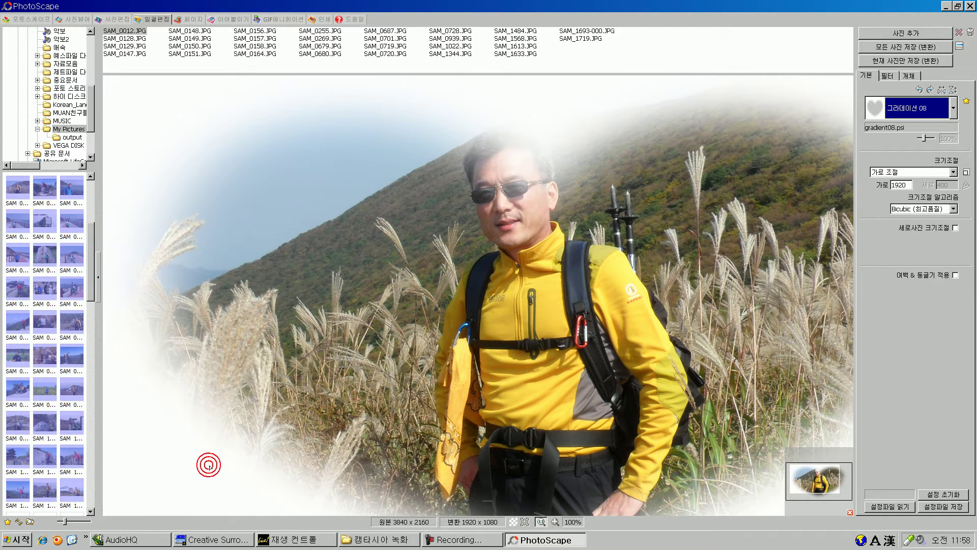
Try the 노트 01 frame on the batch photos, check its upper edge, and reset the frame to 액자없음.
{"action": "left_click", "coordinate": [954, 108]}
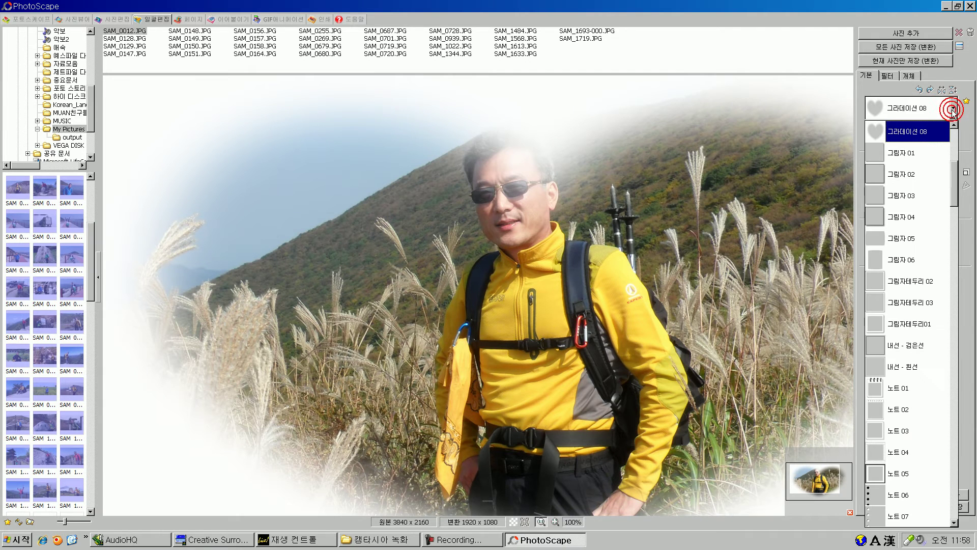
{"action": "left_click", "coordinate": [898, 389]}
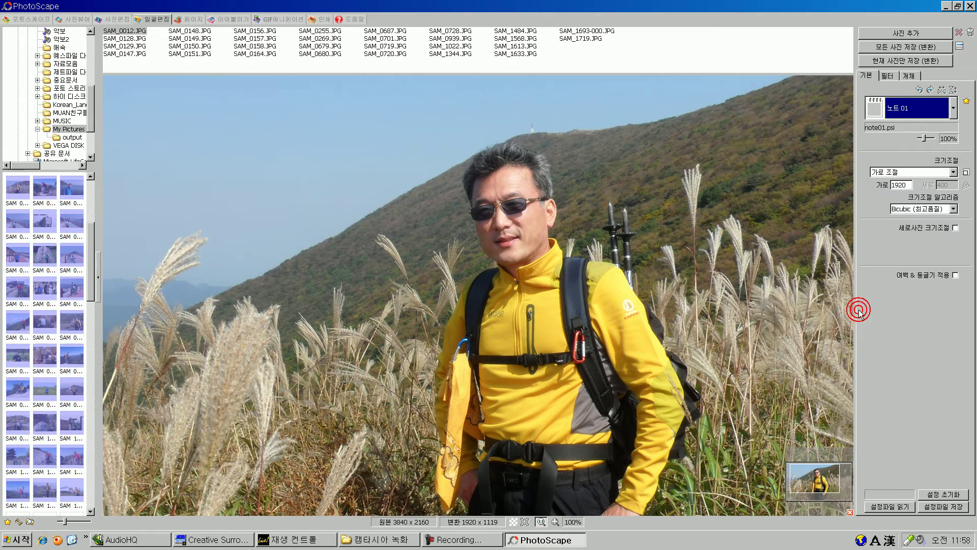
{"action": "mouse_move", "coordinate": [825, 460]}
{"action": "left_mouse_down"}
{"action": "mouse_move", "coordinate": [817, 470]}
{"action": "mouse_move", "coordinate": [824, 461]}
{"action": "left_mouse_up"}
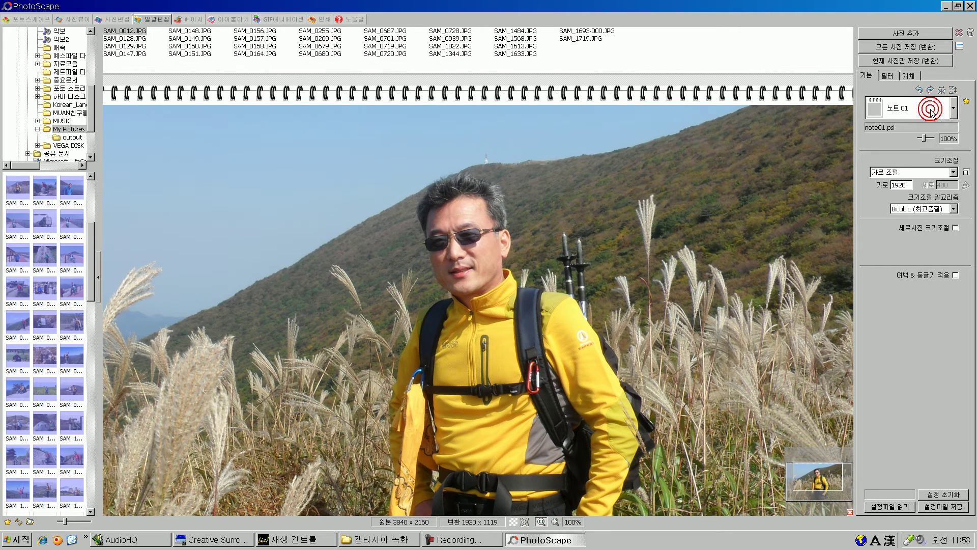
{"action": "left_click", "coordinate": [952, 108]}
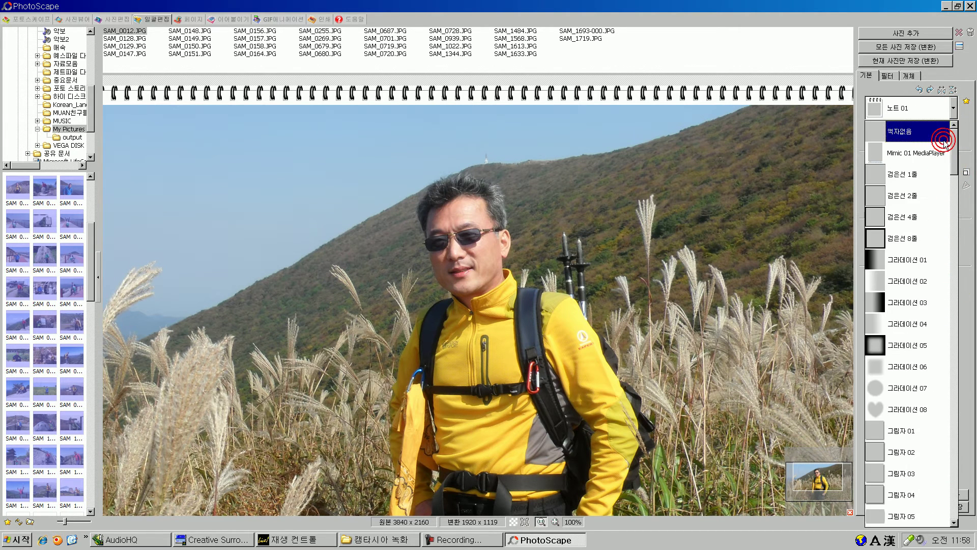
{"action": "left_click", "coordinate": [913, 132]}
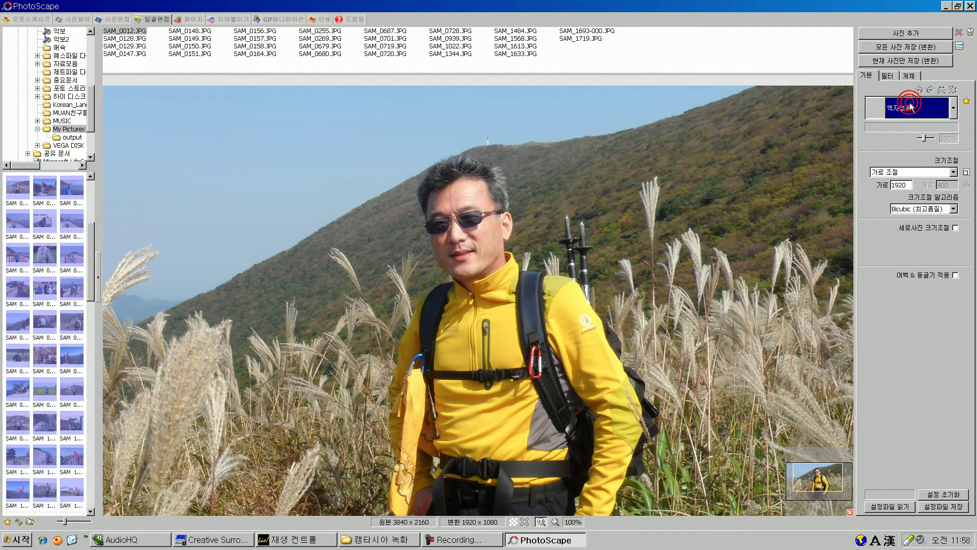
Apply the 그라데이션 07 frame to the batch photos.
{"action": "left_click", "coordinate": [953, 108]}
{"action": "left_click_drag", "start_coordinate": [951, 111], "coordinate": [894, 390]}
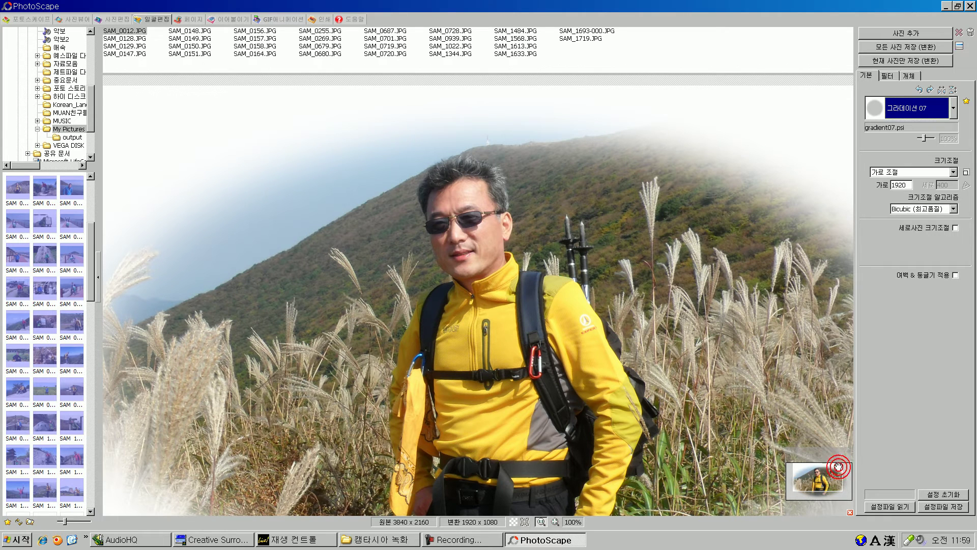
Reset the frame of the batch photos to 액자없음.
{"action": "left_click", "coordinate": [953, 108]}
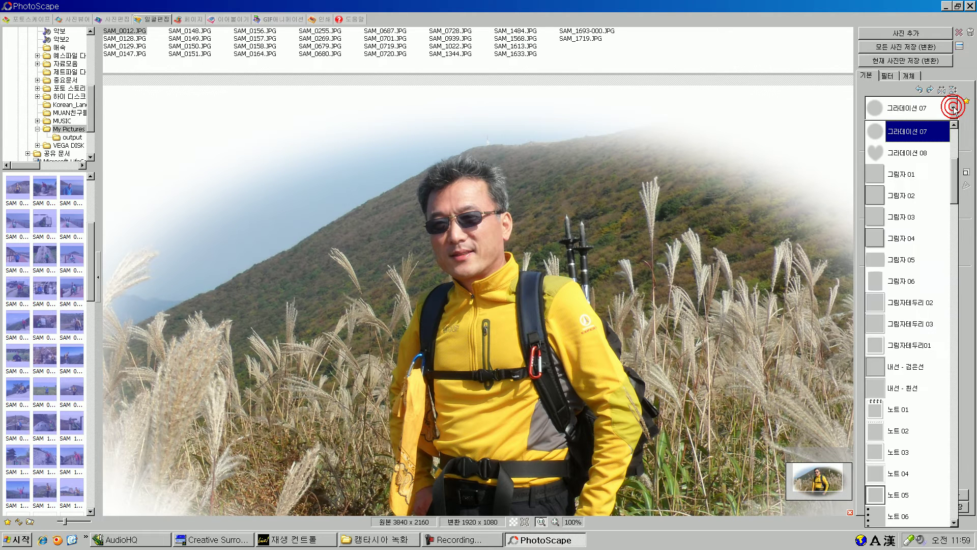
{"action": "left_click_drag", "start_coordinate": [953, 196], "coordinate": [953, 157]}
{"action": "left_click", "coordinate": [898, 132]}
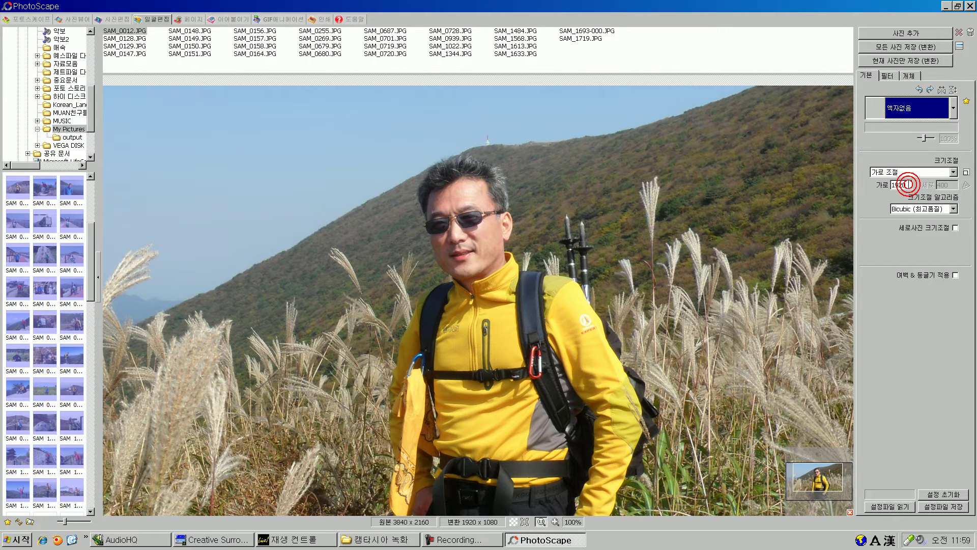
Try an output width of 1280 pixels for the batch photos.
{"action": "left_click", "coordinate": [908, 185]}
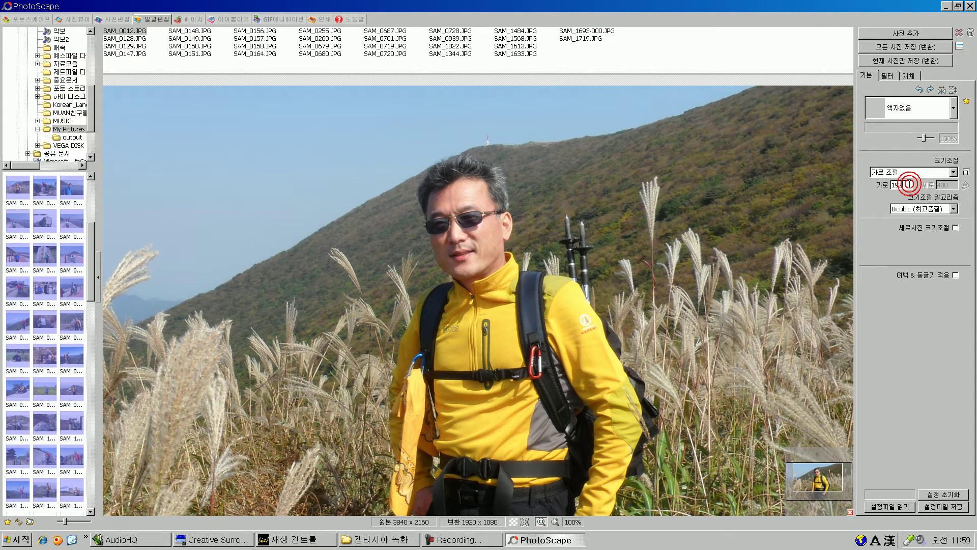
{"action": "type", "text": "1"}
{"action": "left_click", "coordinate": [908, 184]}
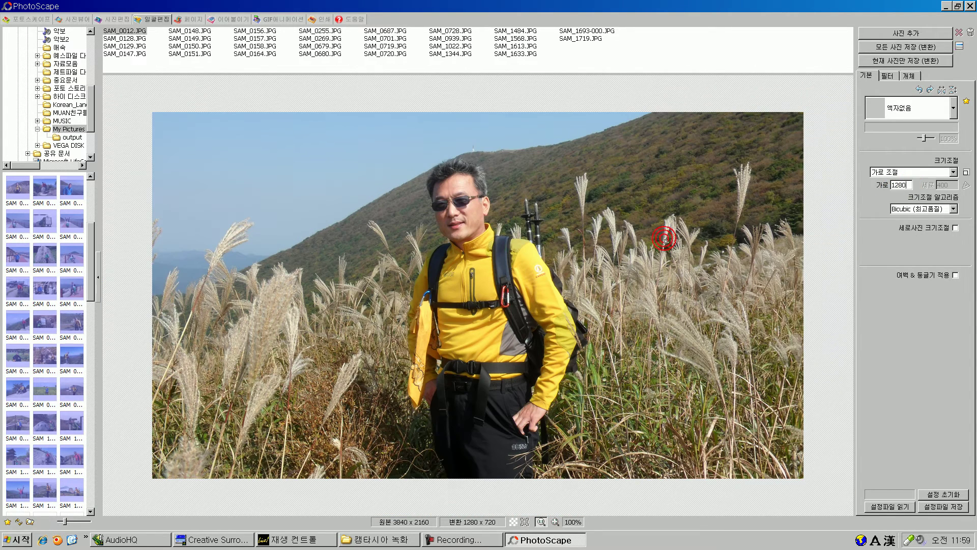
{"action": "left_click", "coordinate": [649, 248]}
Try an output width of 3840 pixels and inspect the person's face in the enlarged photo preview.
{"action": "left_click", "coordinate": [906, 185]}
{"action": "type", "text": "384"}
{"action": "left_click", "coordinate": [890, 192]}
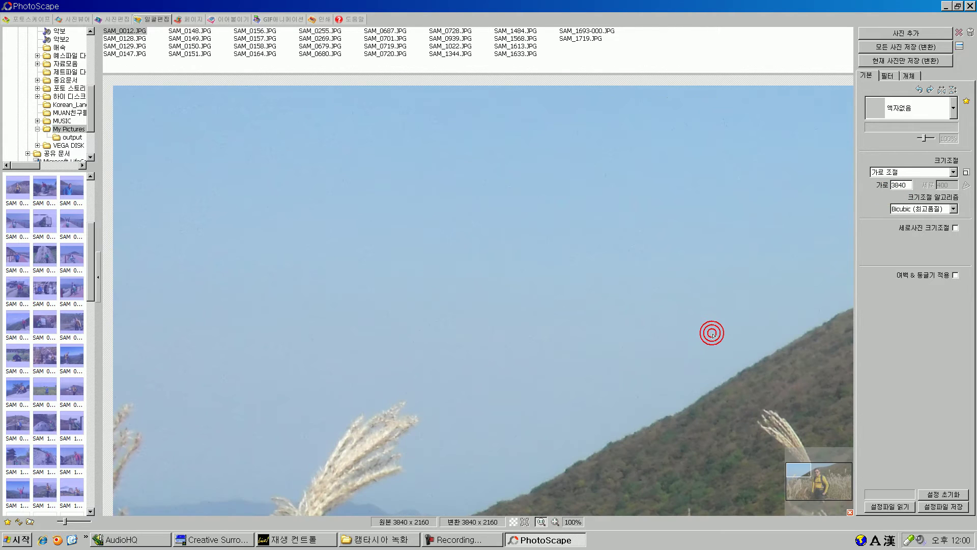
{"action": "left_click_drag", "start_coordinate": [804, 478], "coordinate": [820, 478]}
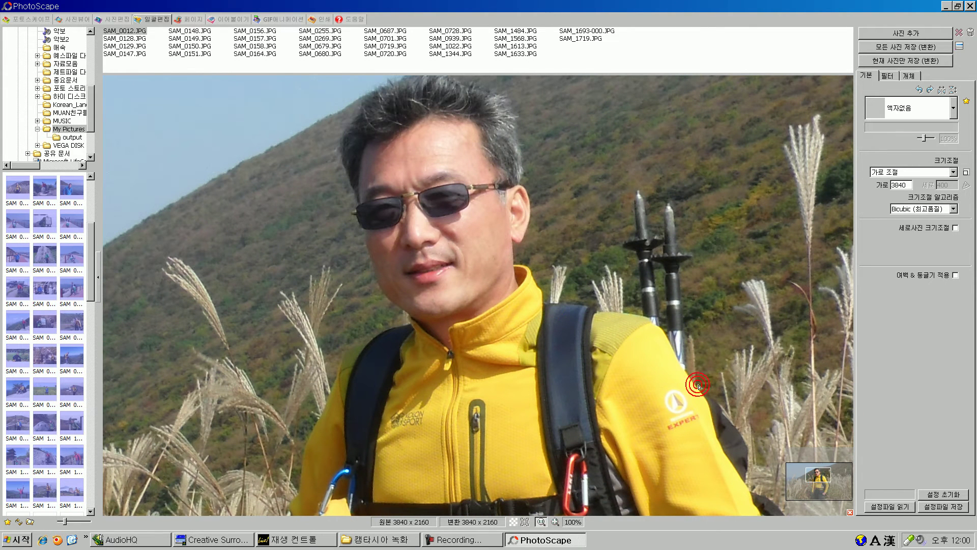
{"action": "left_click", "coordinate": [821, 473]}
{"action": "left_click_drag", "start_coordinate": [822, 473], "coordinate": [821, 476]}
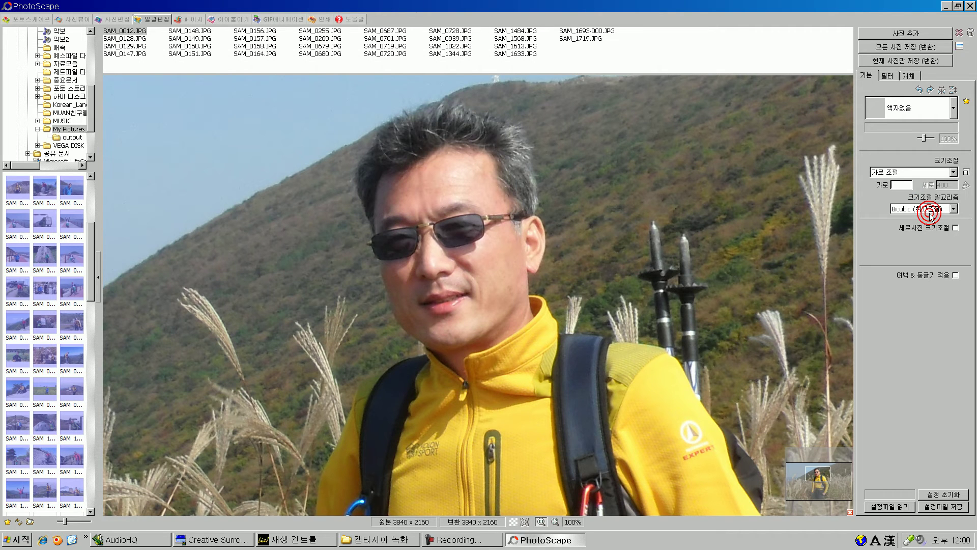
Set the output width to 1980 pixels and the resize algorithm to Bicubic (최고품질).
{"action": "type", "text": "1980"}
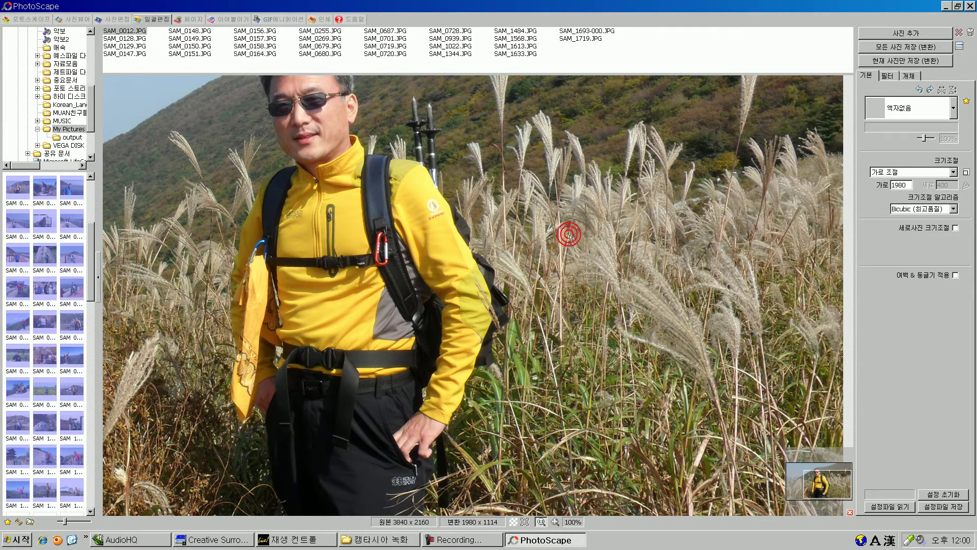
{"action": "left_click_drag", "start_coordinate": [827, 485], "coordinate": [817, 476]}
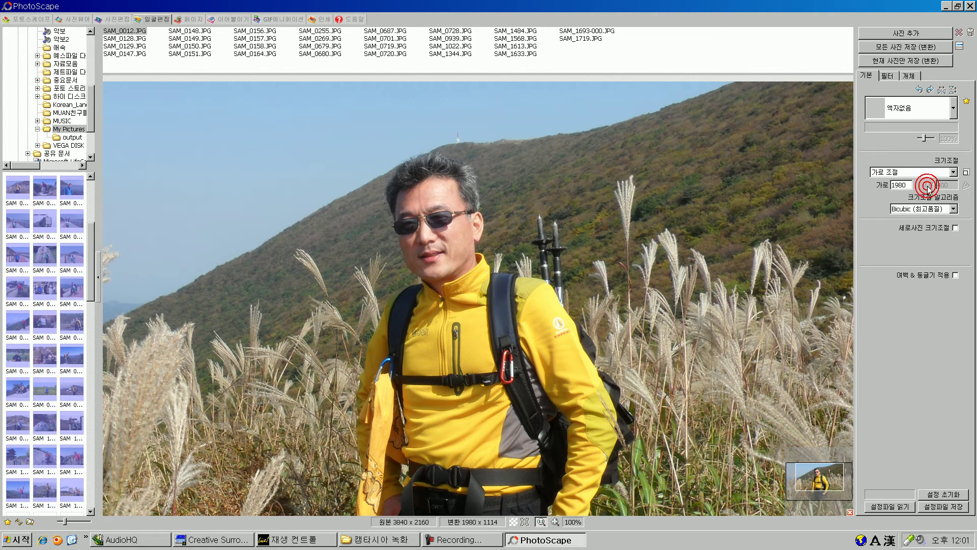
{"action": "left_click", "coordinate": [904, 185]}
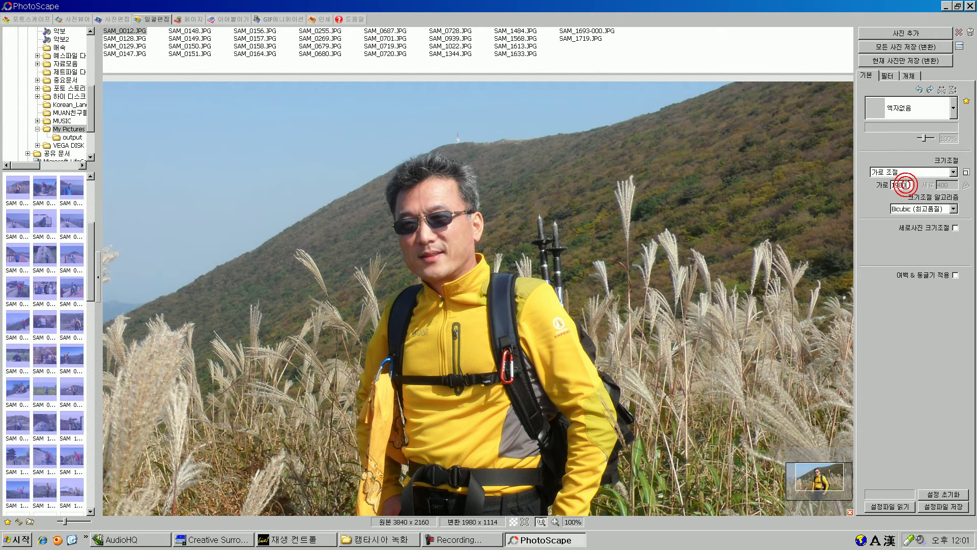
{"action": "left_click", "coordinate": [942, 184]}
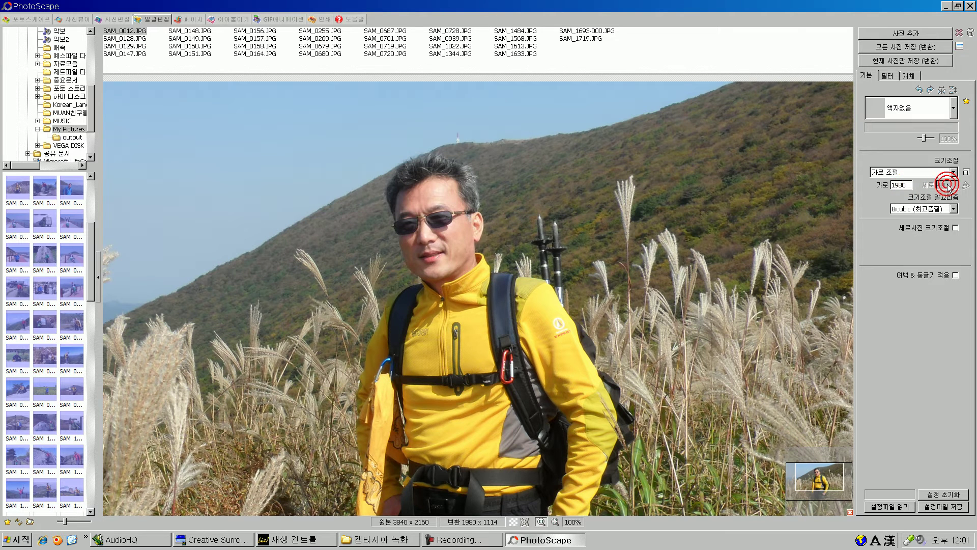
{"action": "left_click", "coordinate": [756, 338]}
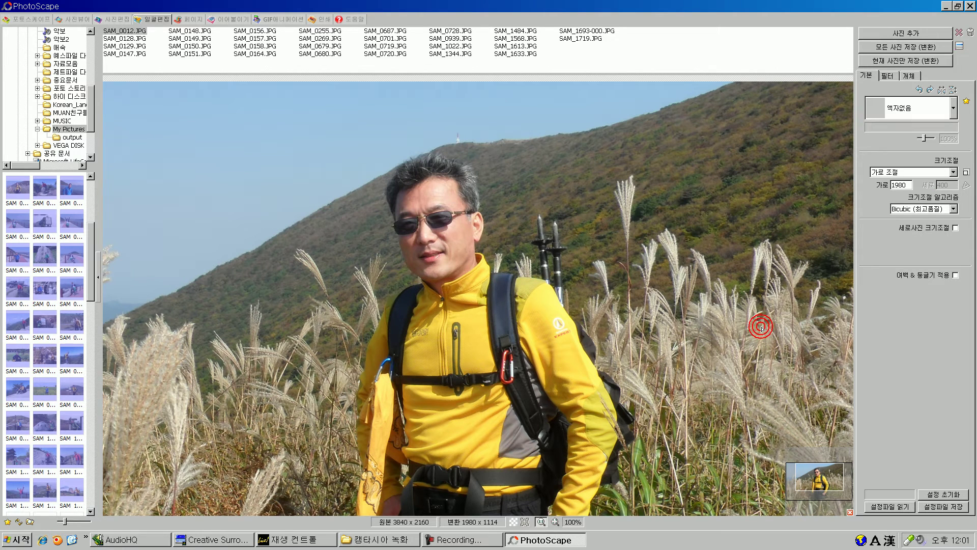
{"action": "left_click", "coordinate": [953, 209]}
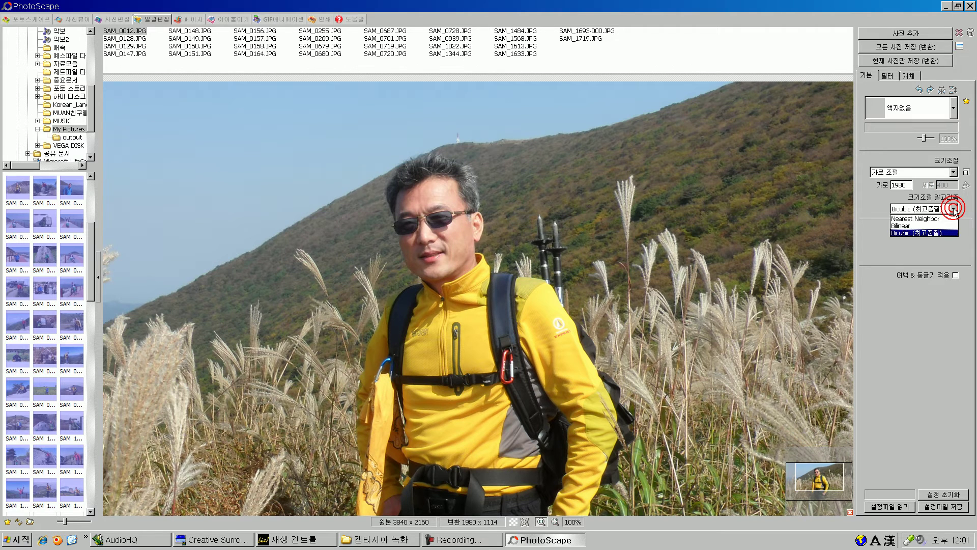
{"action": "left_click", "coordinate": [908, 233]}
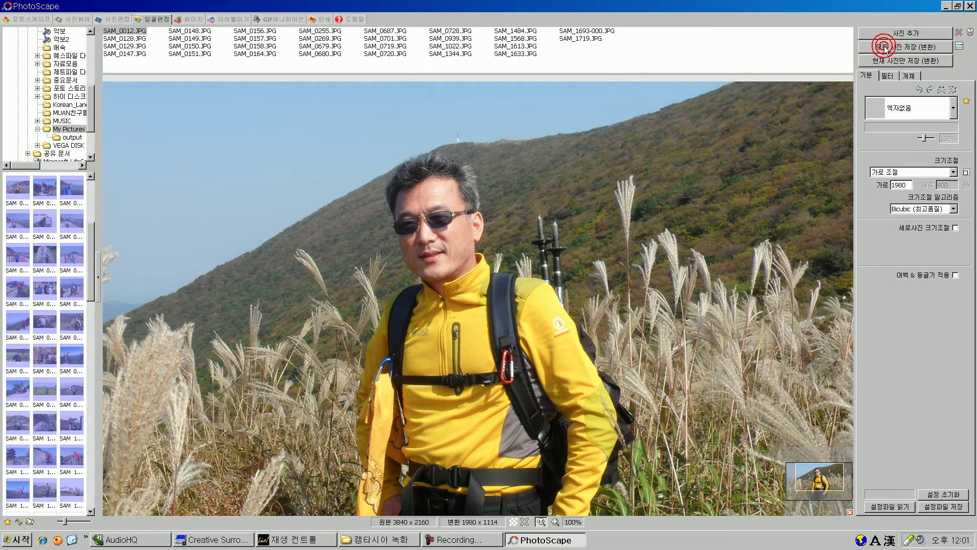
Open the save settings for all batch photos and set the image format to PNG.
{"action": "left_click", "coordinate": [912, 47]}
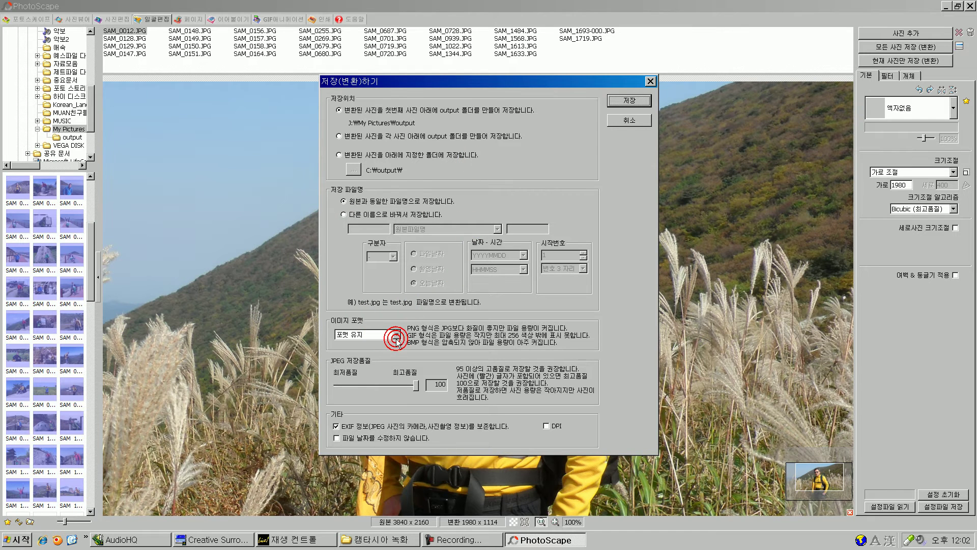
{"action": "left_click", "coordinate": [561, 84]}
{"action": "left_click_drag", "start_coordinate": [561, 84], "coordinate": [565, 65]}
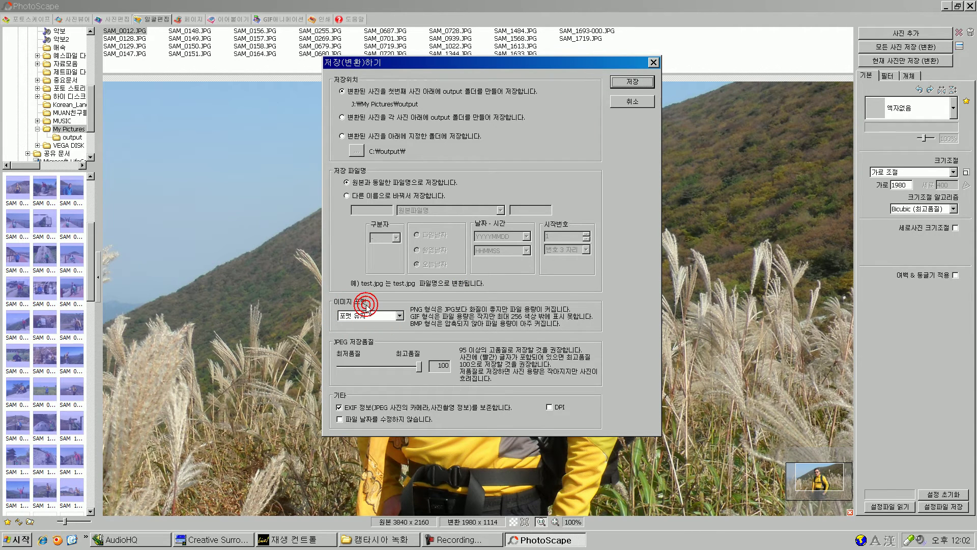
{"action": "left_click", "coordinate": [400, 316]}
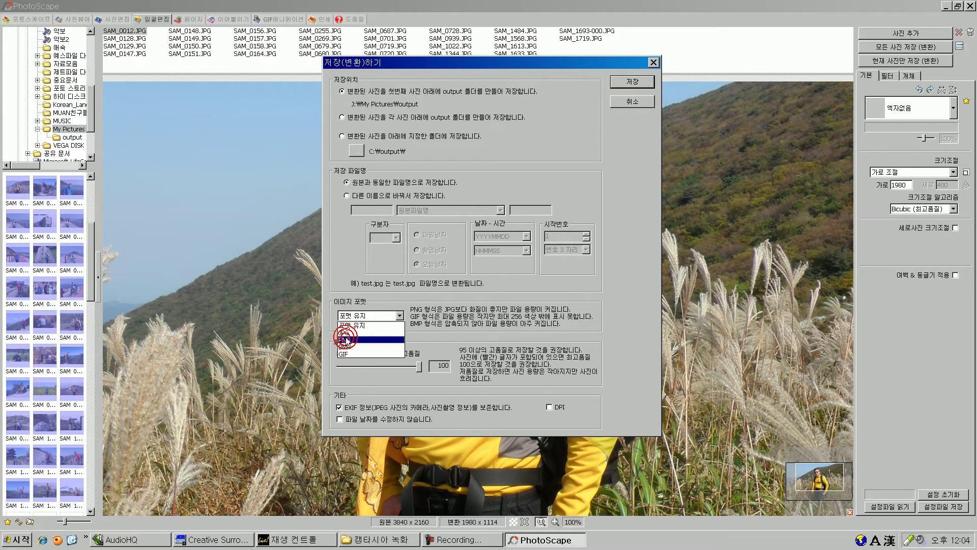
{"action": "left_click", "coordinate": [346, 339]}
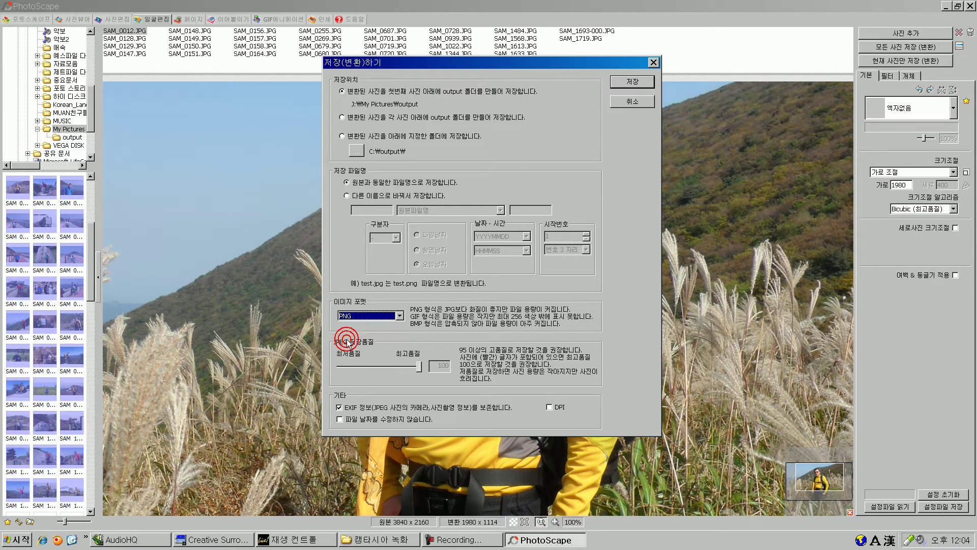
{"action": "left_click", "coordinate": [407, 316]}
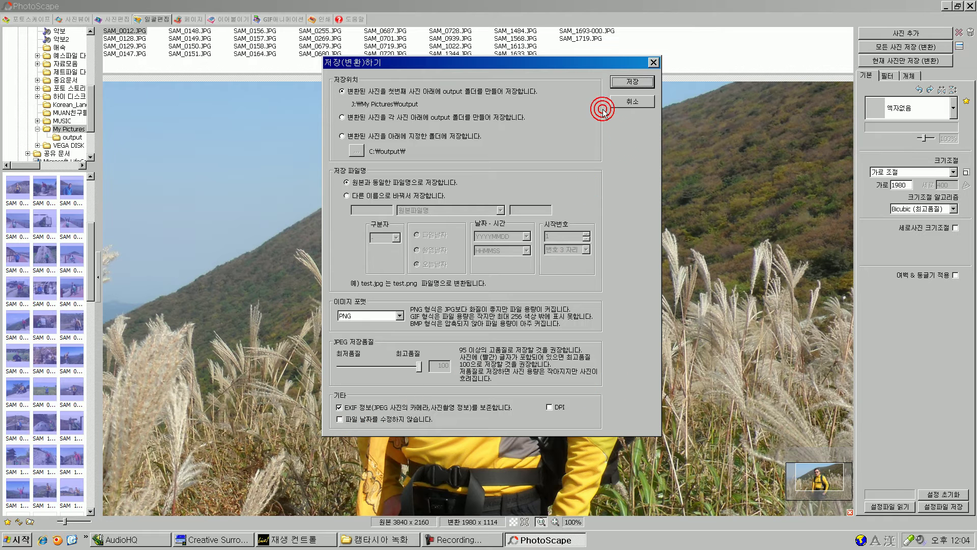
Try to save all batch photos, overwriting the existing SAM_0012.png, and cancel the conversion at SAM_0128.png.
{"action": "left_click", "coordinate": [631, 80]}
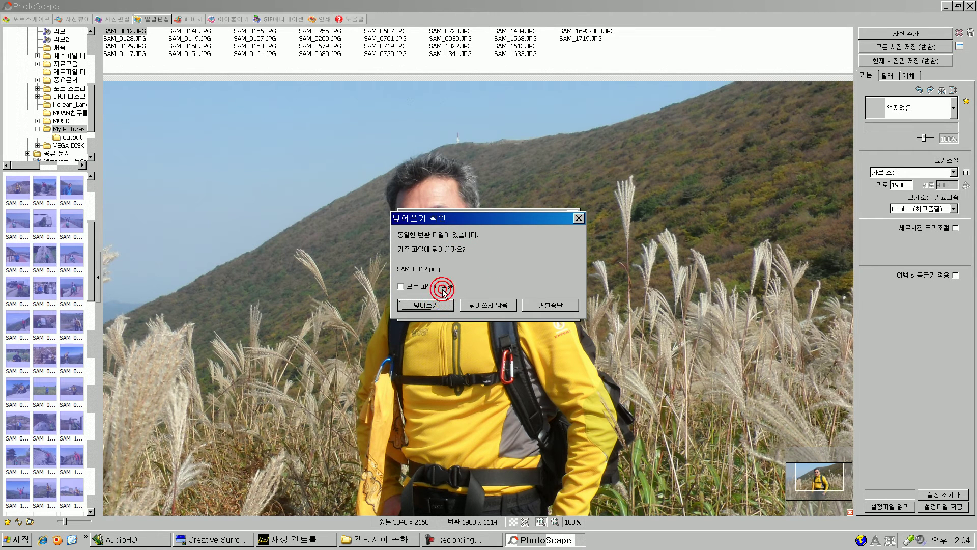
{"action": "left_click", "coordinate": [433, 305]}
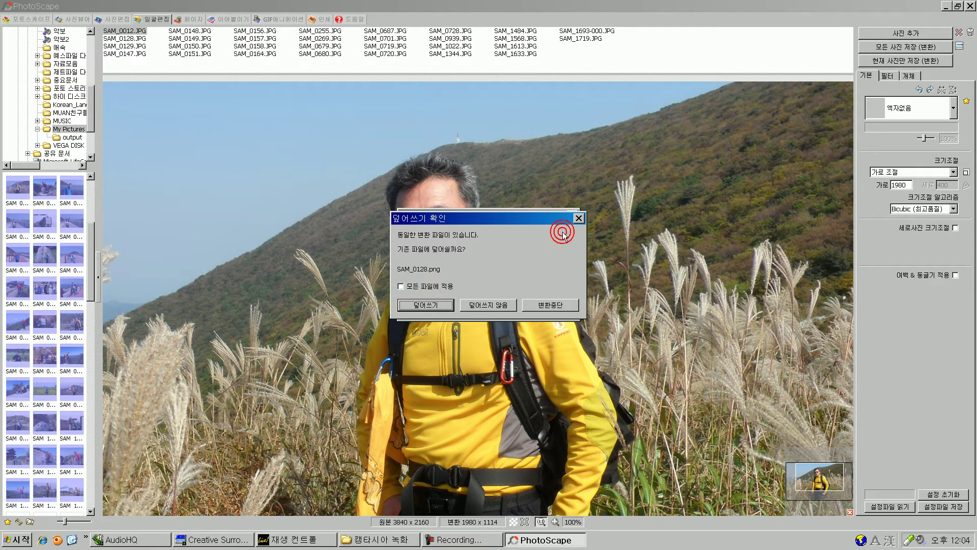
{"action": "left_click", "coordinate": [579, 218]}
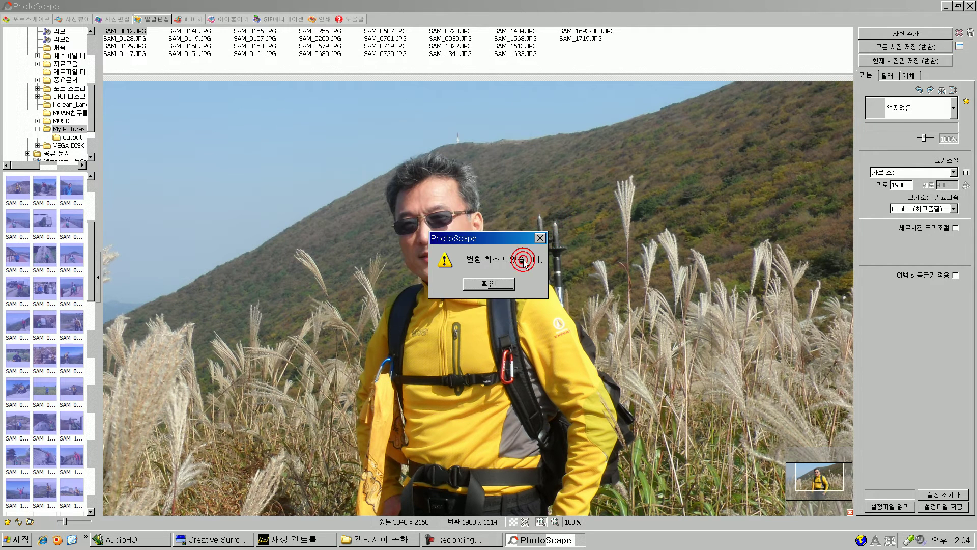
{"action": "left_click", "coordinate": [497, 284]}
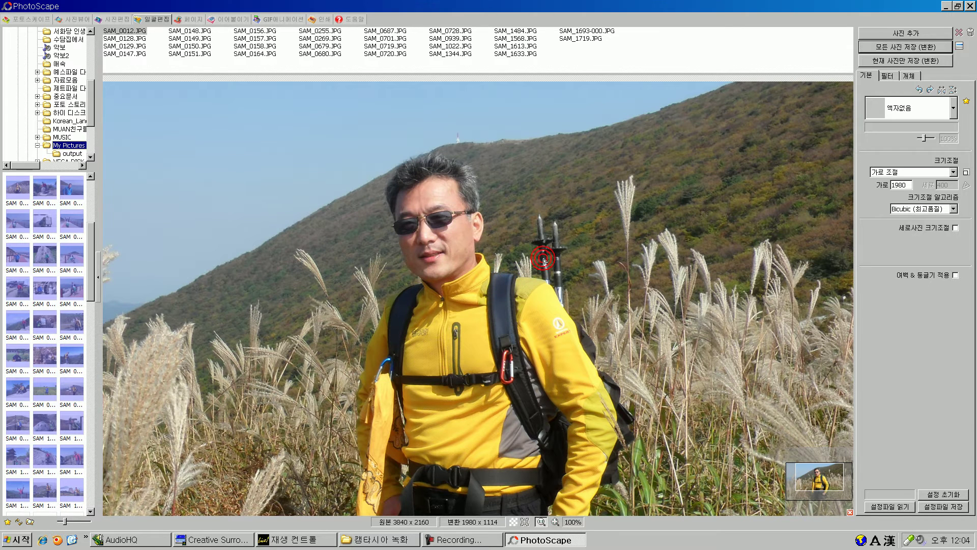
Switch to Windows Explorer and open the My Pictures folder on drive J:.
{"action": "left_click", "coordinate": [14, 540]}
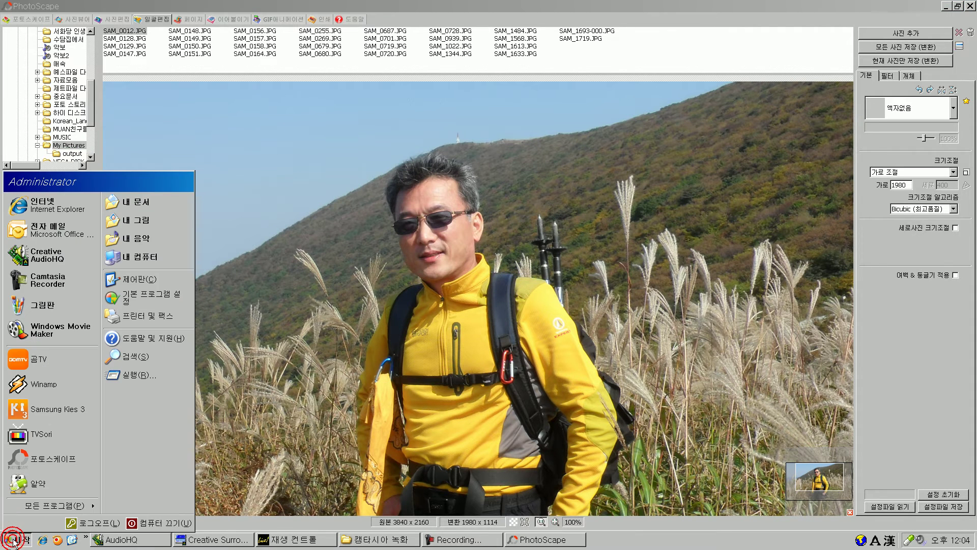
{"action": "left_click", "coordinate": [145, 258]}
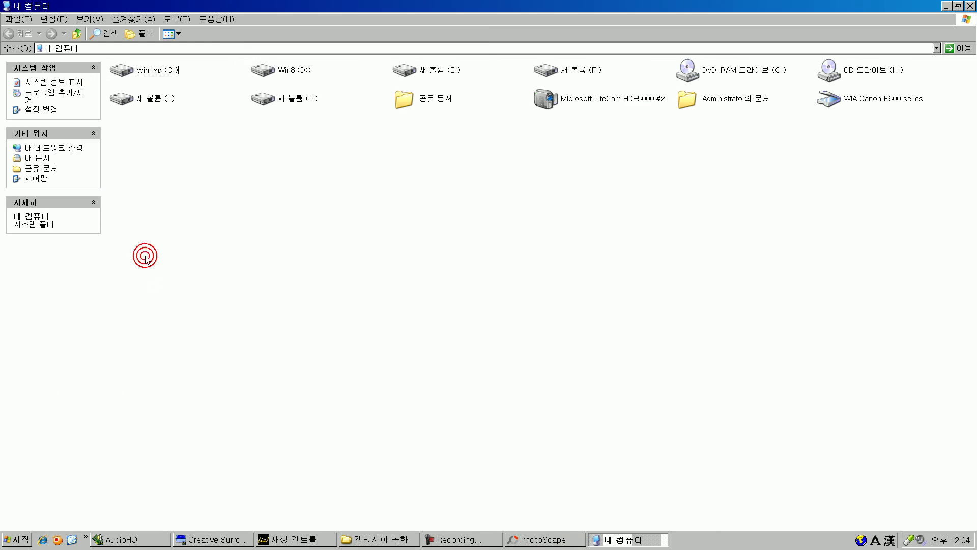
{"action": "double_click", "coordinate": [295, 99]}
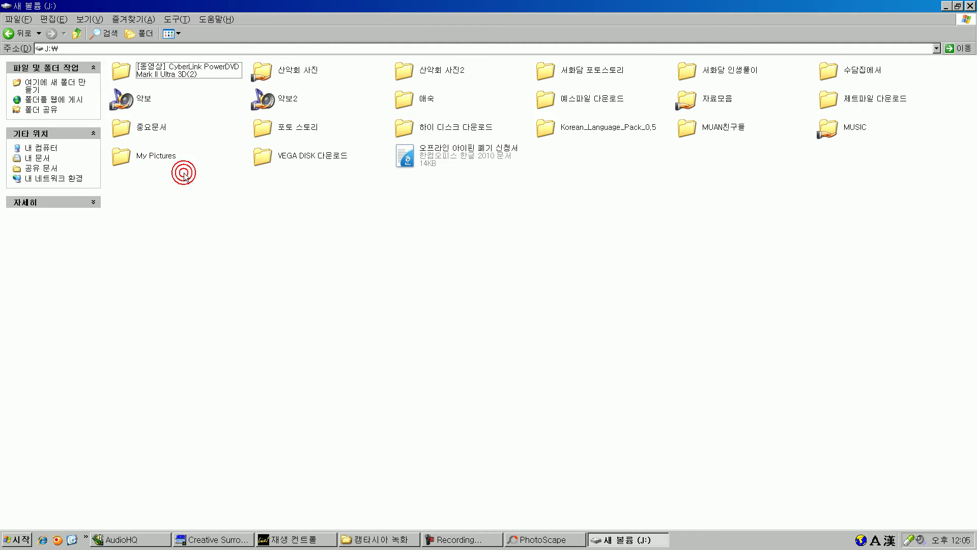
{"action": "double_click", "coordinate": [155, 155]}
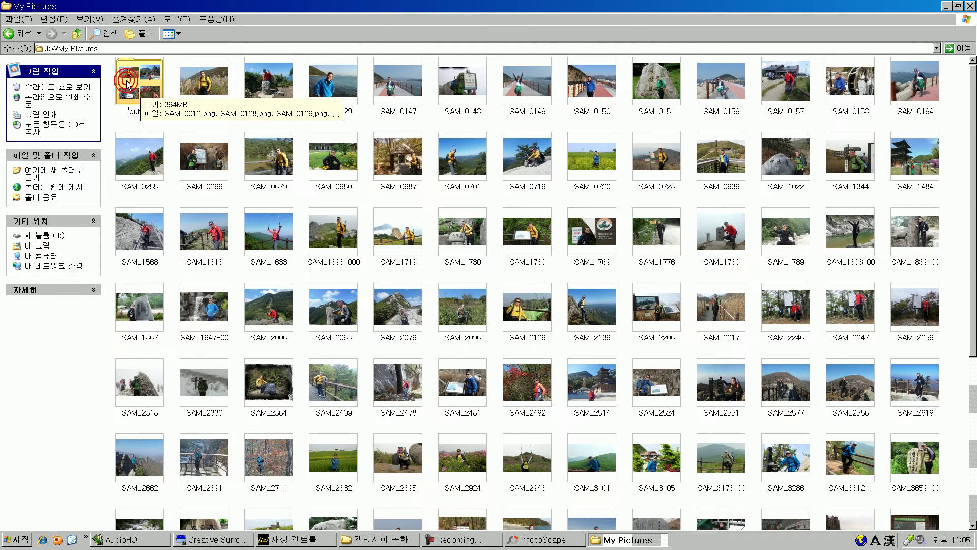
Delete the output folder from My Pictures and close the window to return to PhotoScape.
{"action": "left_click", "coordinate": [135, 76]}
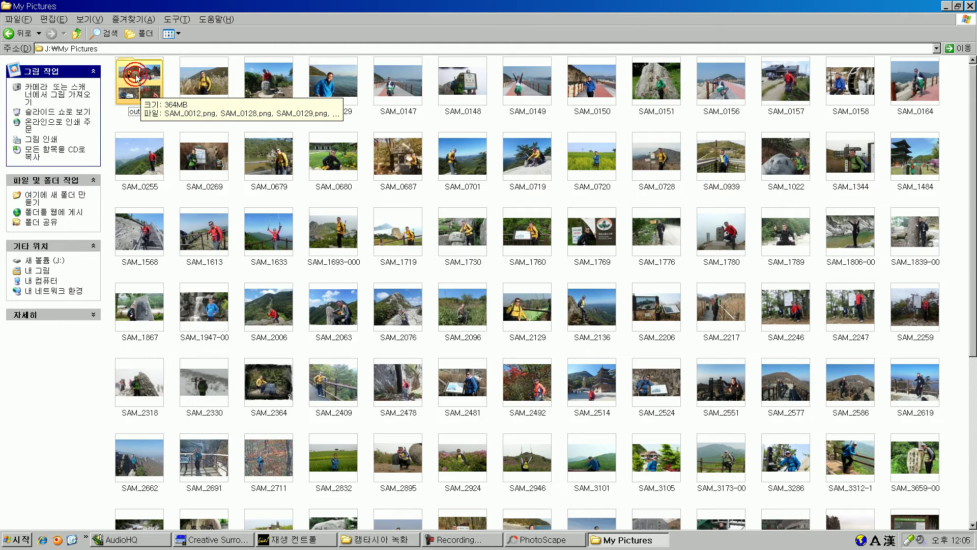
{"action": "right_click", "coordinate": [136, 77]}
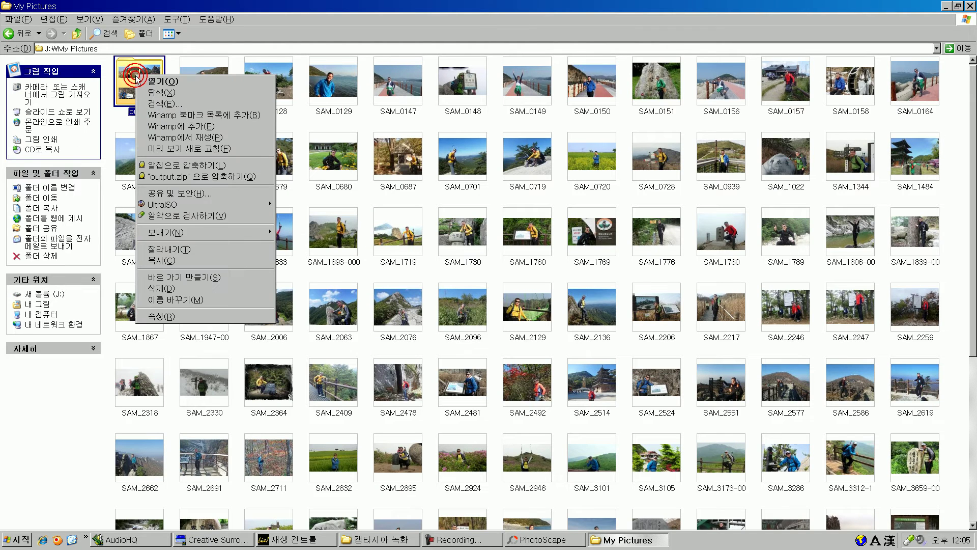
{"action": "left_click", "coordinate": [170, 289]}
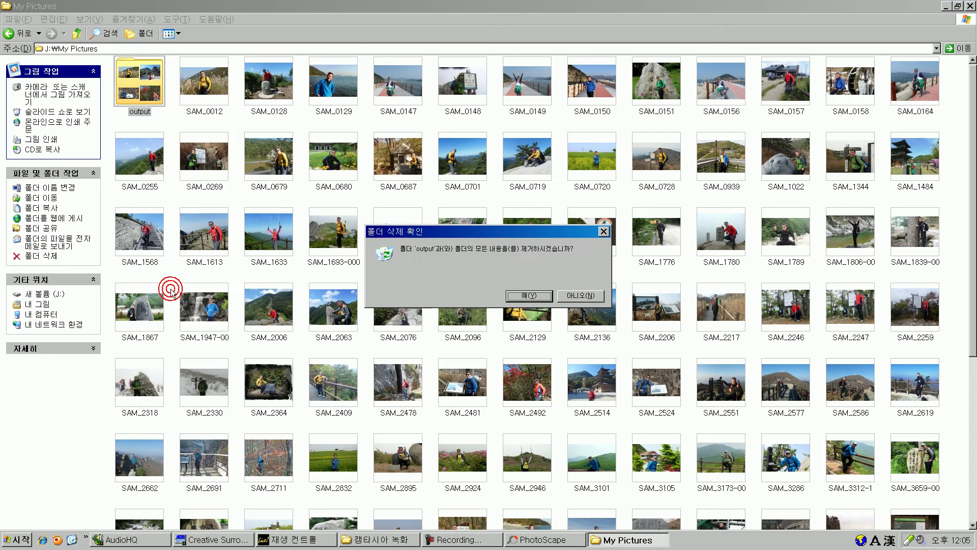
{"action": "left_click", "coordinate": [526, 294]}
{"action": "left_click", "coordinate": [246, 127]}
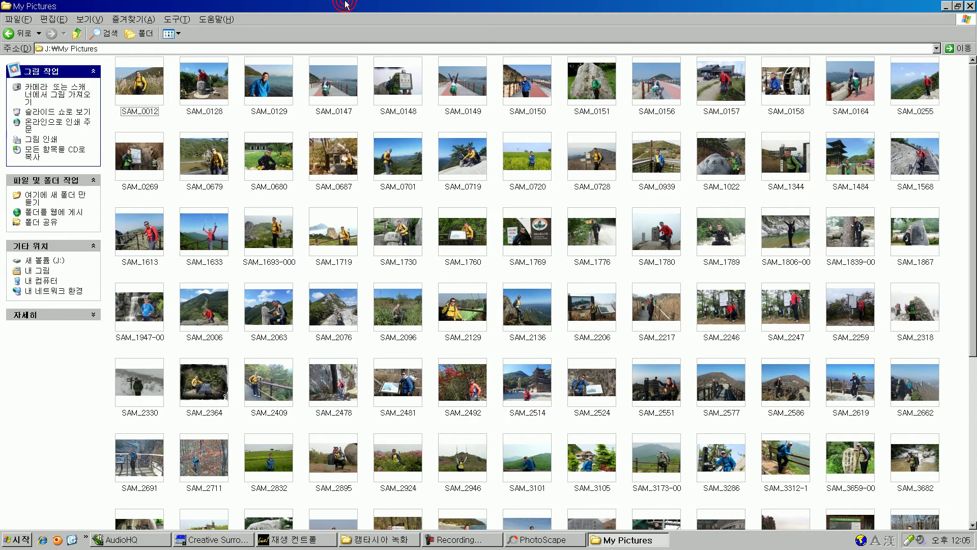
{"action": "left_click", "coordinate": [958, 6]}
{"action": "left_click", "coordinate": [970, 6]}
{"action": "left_click", "coordinate": [486, 492]}
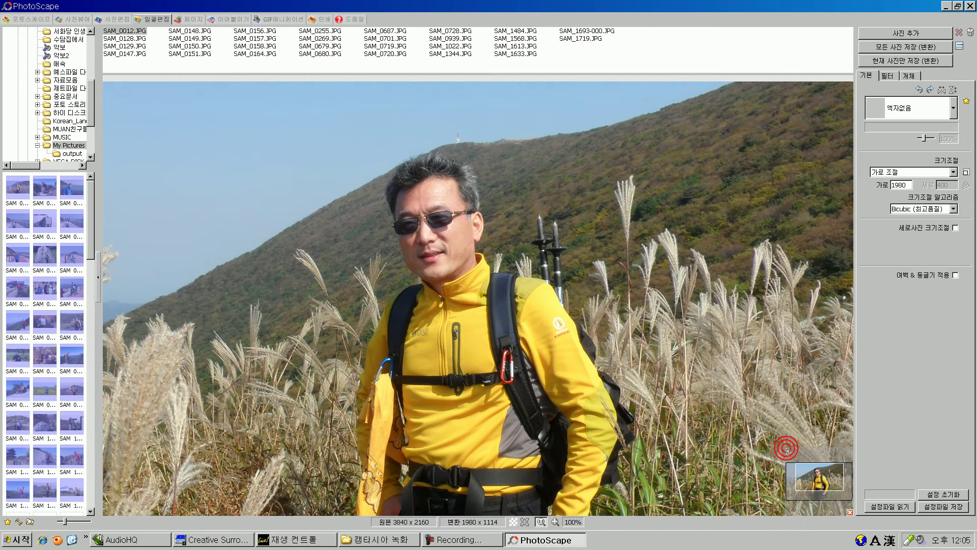
Save all batch photos as PNG files with their original names in the output folder under J:\My Pictures.
{"action": "left_click", "coordinate": [914, 46]}
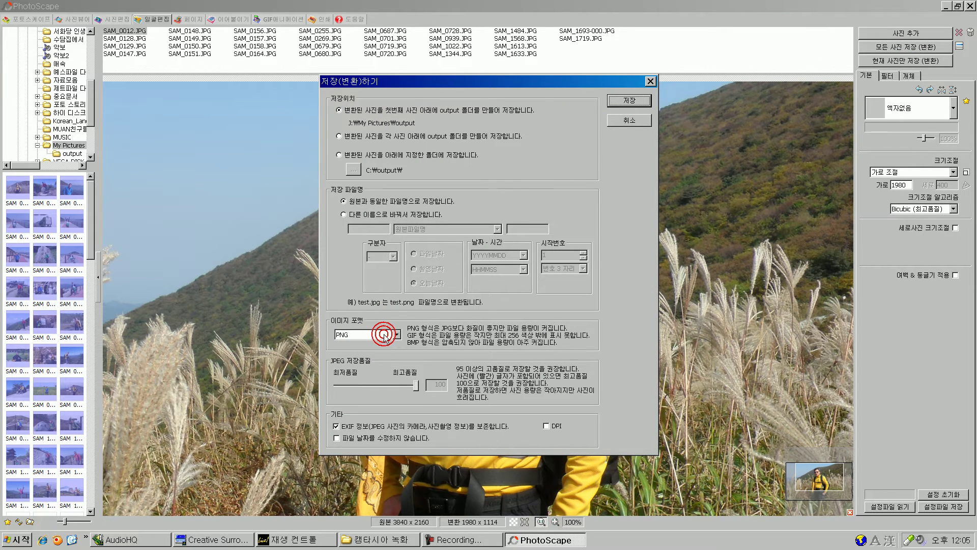
{"action": "left_click", "coordinate": [623, 101]}
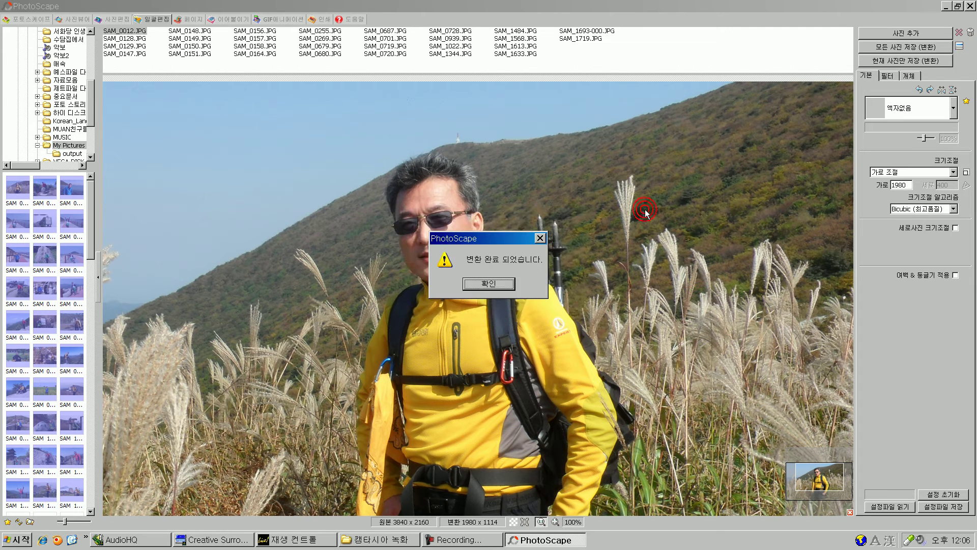
{"action": "left_click", "coordinate": [490, 283]}
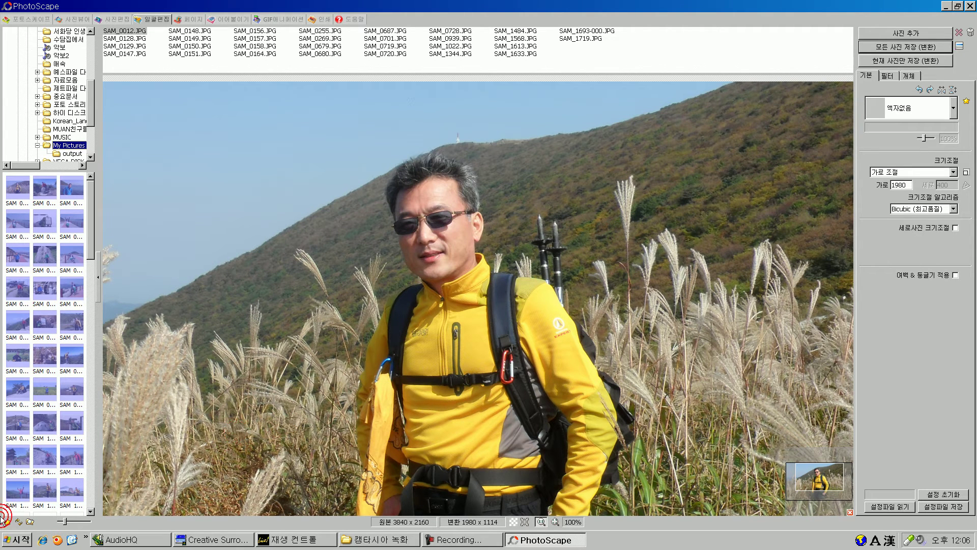
Switch to Windows Explorer through My Computer and open the My Pictures folder on drive J:.
{"action": "left_click", "coordinate": [10, 534]}
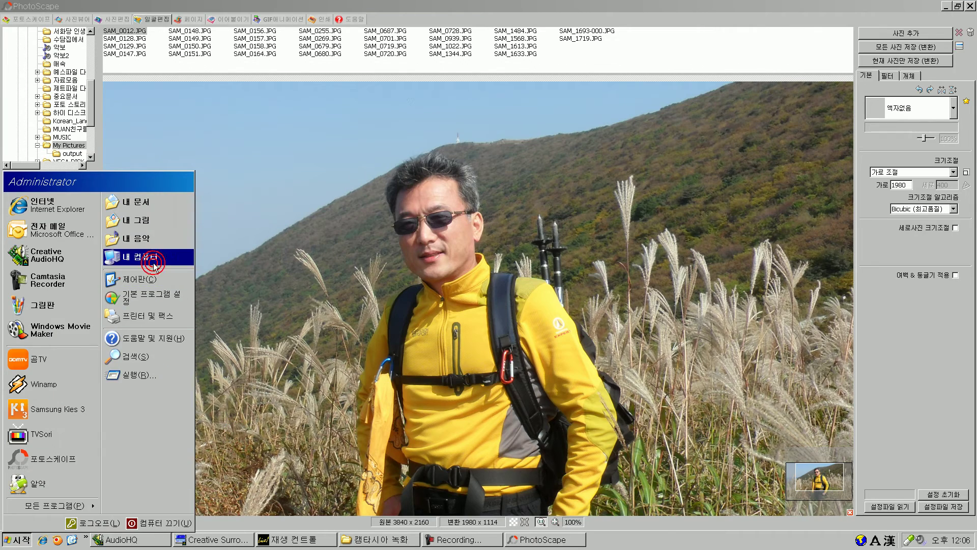
{"action": "left_click", "coordinate": [151, 259]}
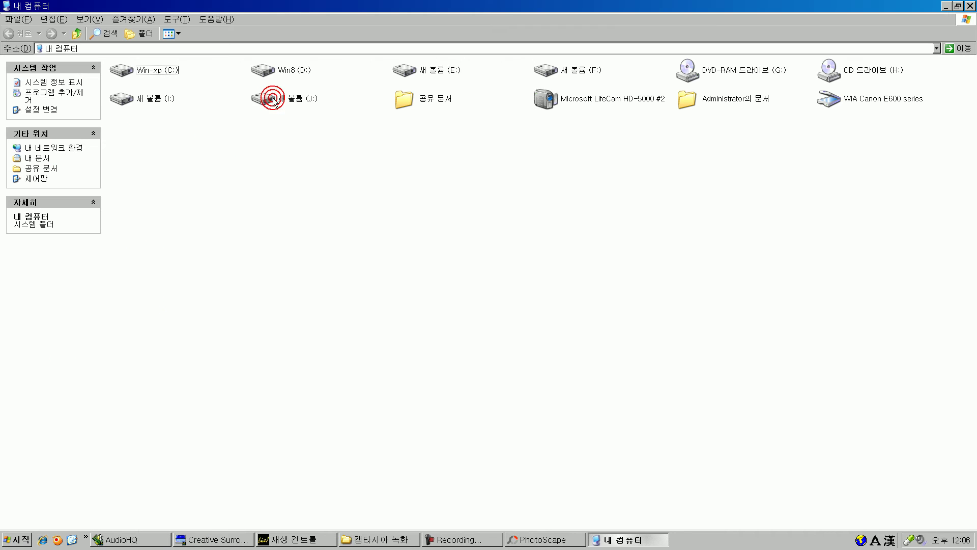
{"action": "mouse_move", "coordinate": [297, 100]}
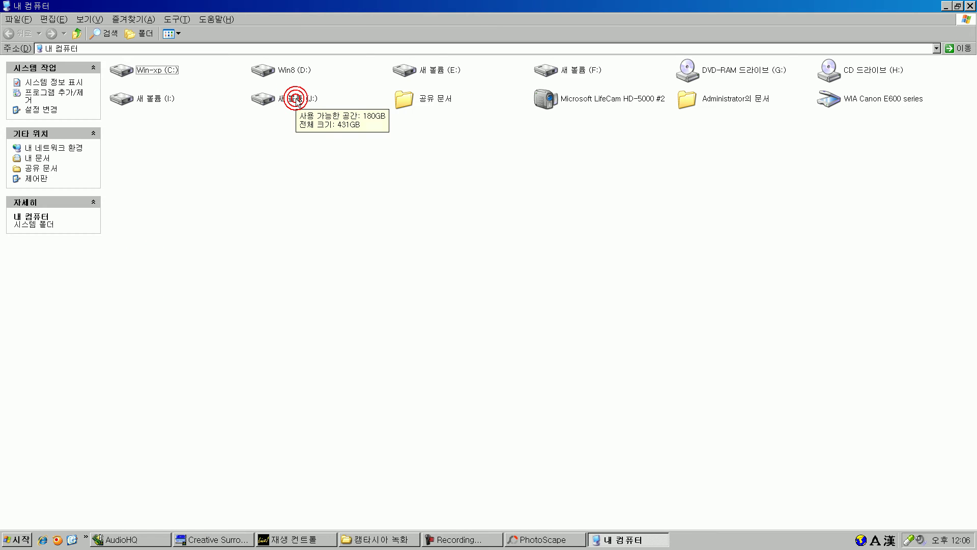
{"action": "double_click", "coordinate": [297, 99]}
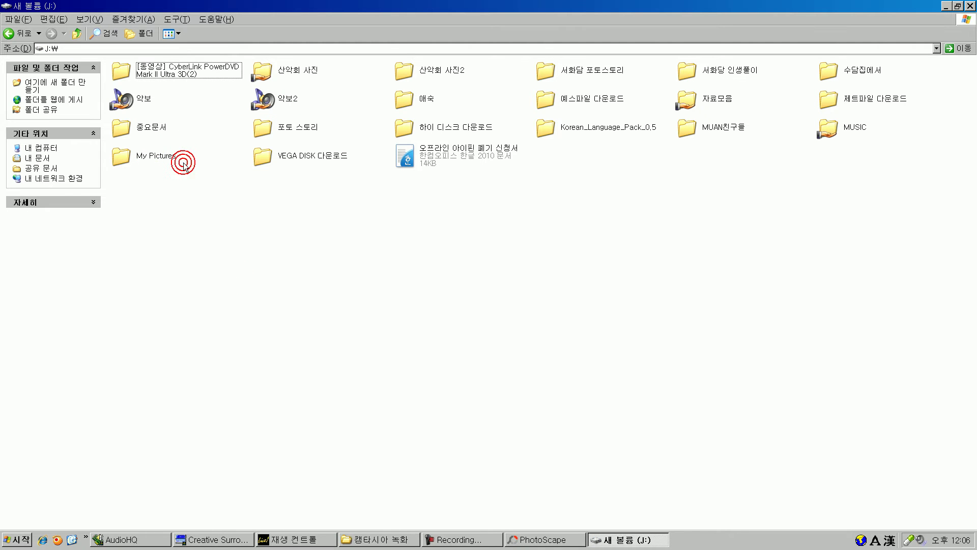
{"action": "double_click", "coordinate": [145, 157]}
Open the output folder inside My Pictures and check the file details of the converted SAM_0012 PNG photo.
{"action": "mouse_move", "coordinate": [139, 108]}
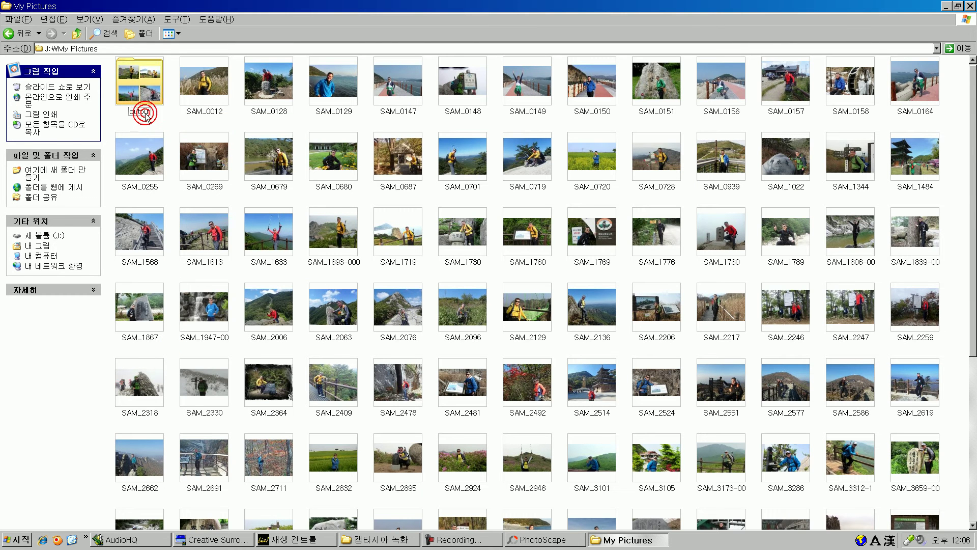
{"action": "left_click", "coordinate": [144, 90]}
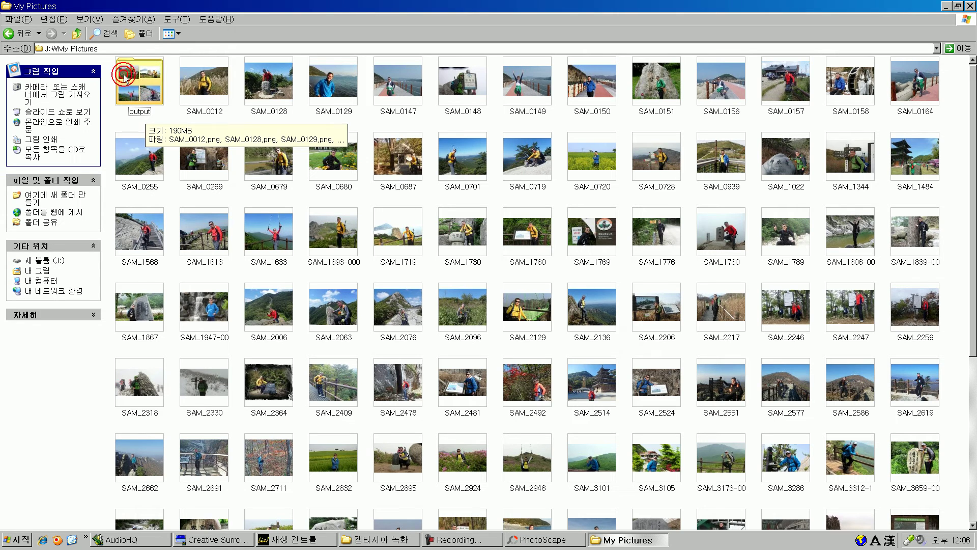
{"action": "left_click", "coordinate": [155, 120]}
{"action": "left_click", "coordinate": [139, 79]}
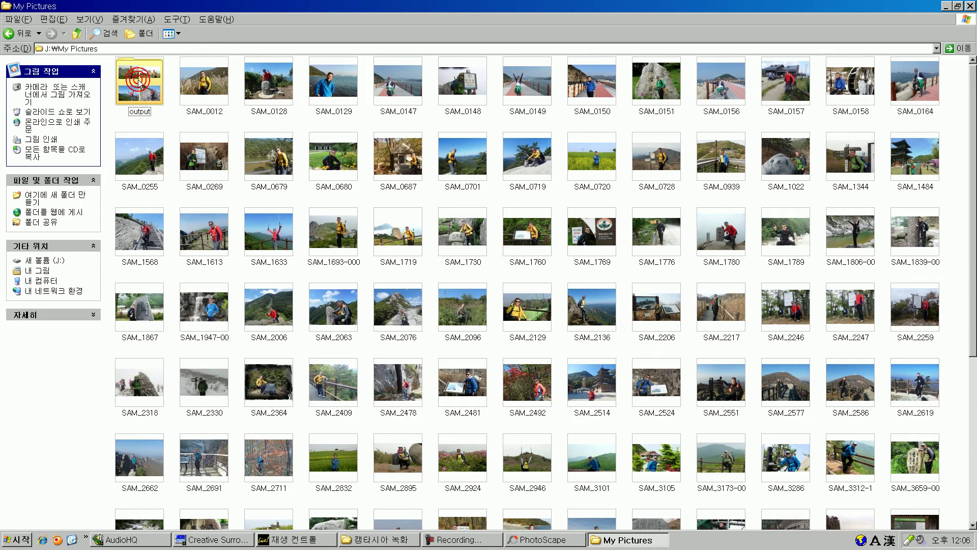
{"action": "double_click", "coordinate": [139, 78]}
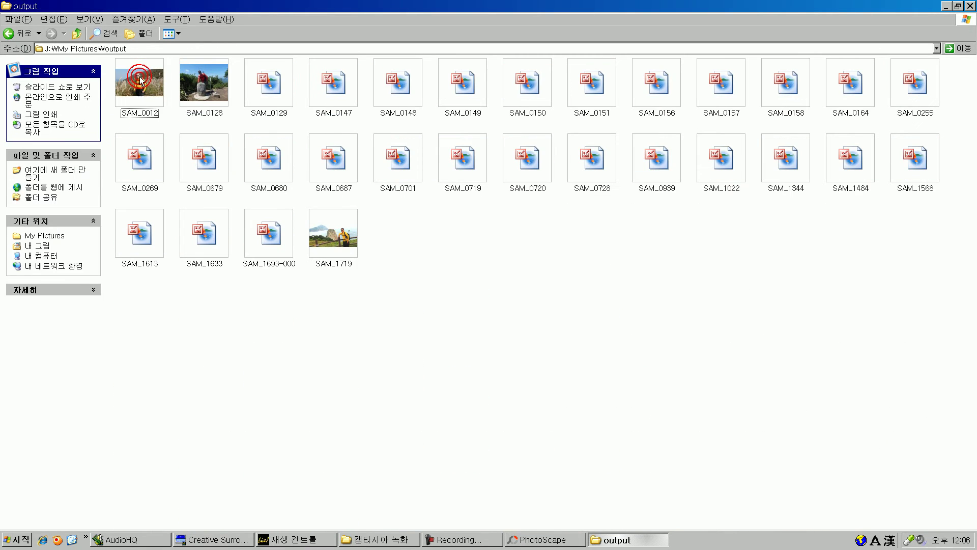
{"action": "left_click", "coordinate": [294, 78]}
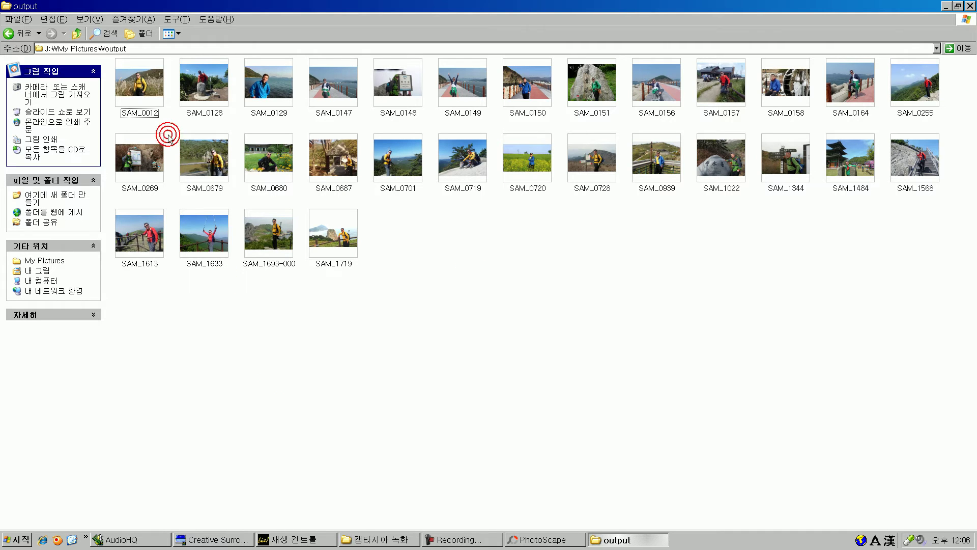
{"action": "mouse_move", "coordinate": [142, 81]}
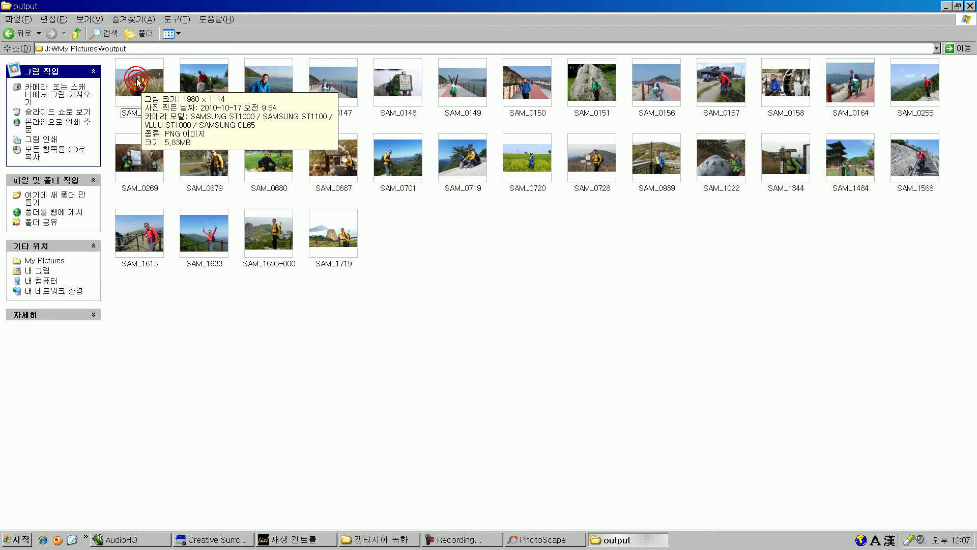
Go back up to My Pictures and check the file details of the original SAM_0012 JPEG photo.
{"action": "left_click", "coordinate": [77, 33]}
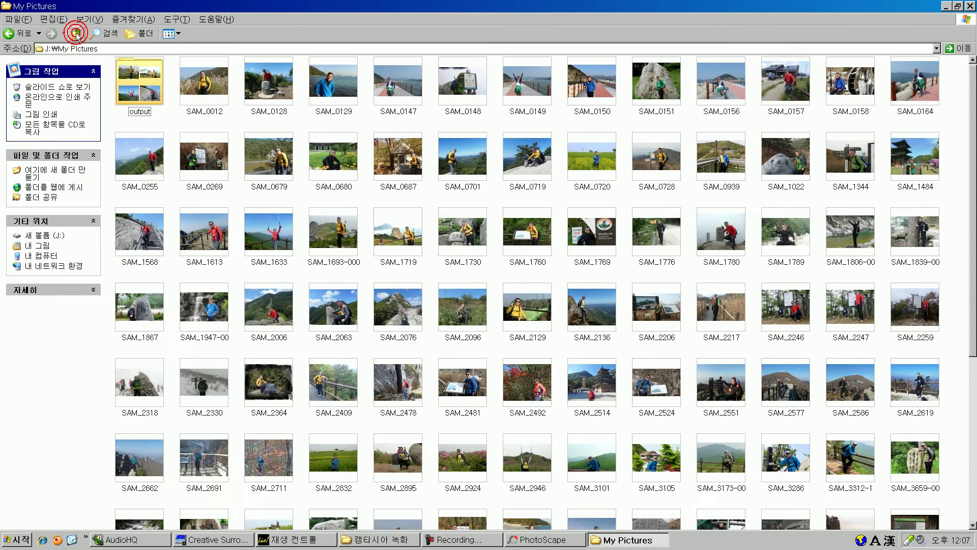
{"action": "mouse_move", "coordinate": [226, 65]}
{"action": "mouse_move", "coordinate": [207, 82]}
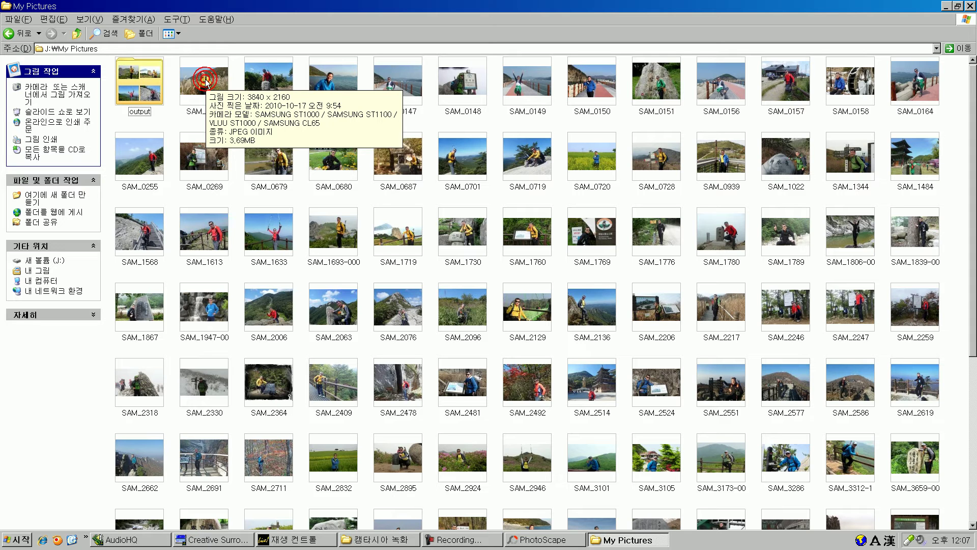
Open the converted SAM_0012.png from the output folder in Microsoft Office Picture Manager and show it at 100% zoom.
{"action": "double_click", "coordinate": [135, 86]}
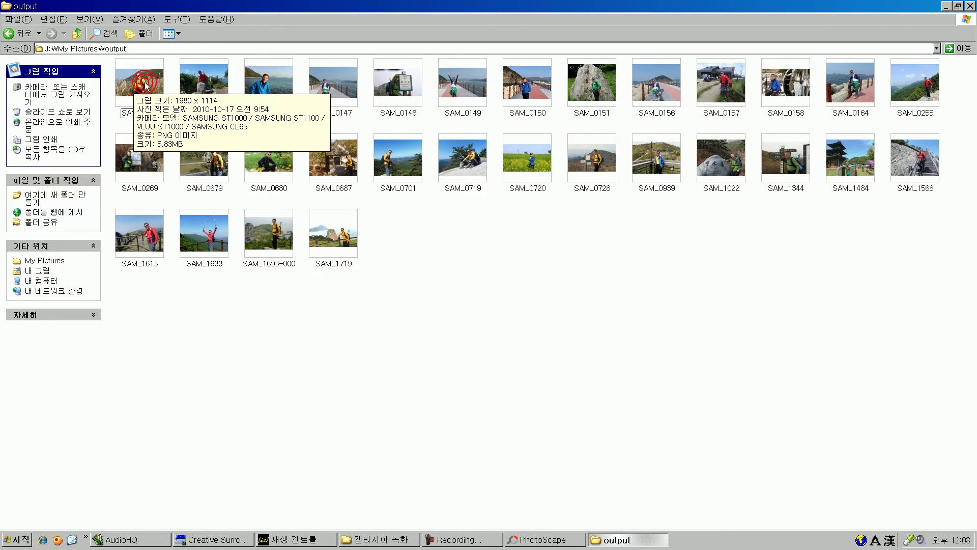
{"action": "double_click", "coordinate": [145, 83]}
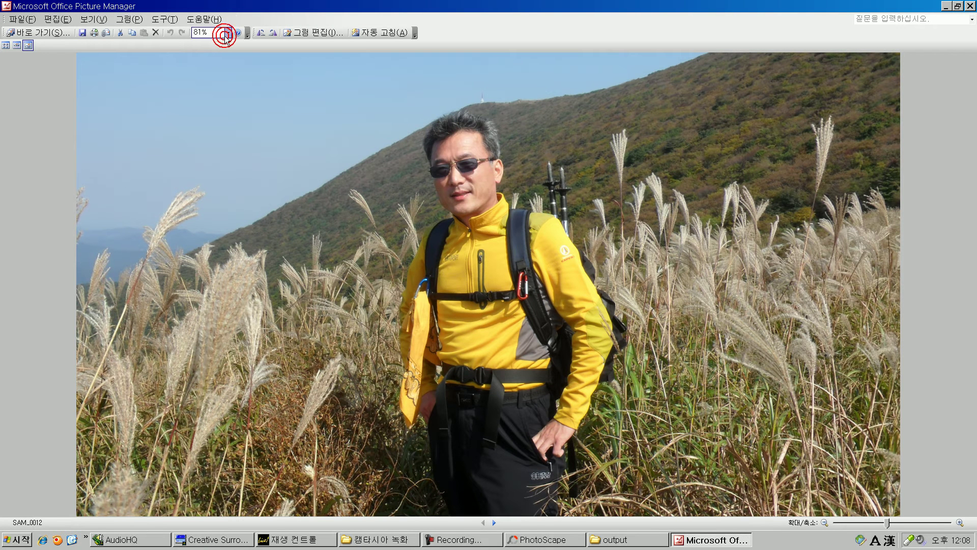
{"action": "left_click", "coordinate": [227, 33]}
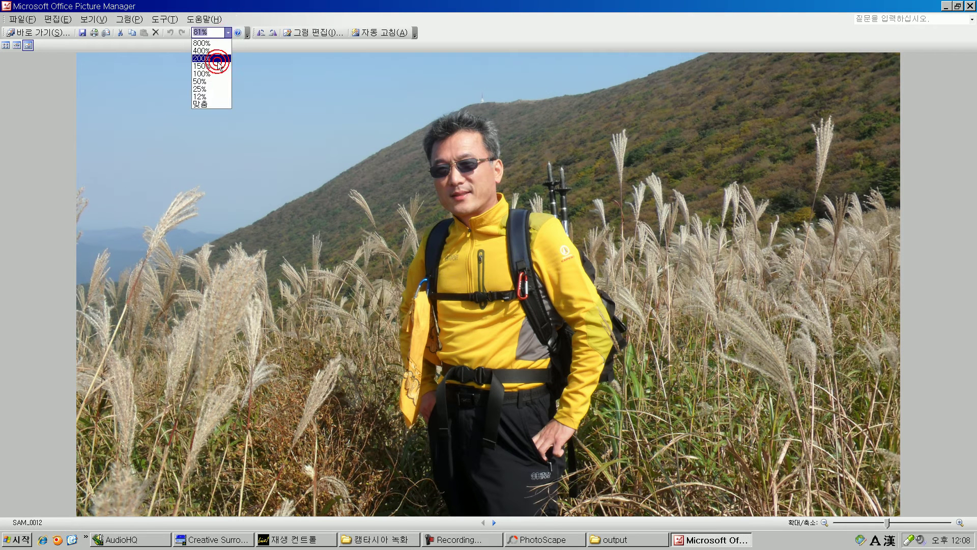
{"action": "left_click", "coordinate": [204, 74]}
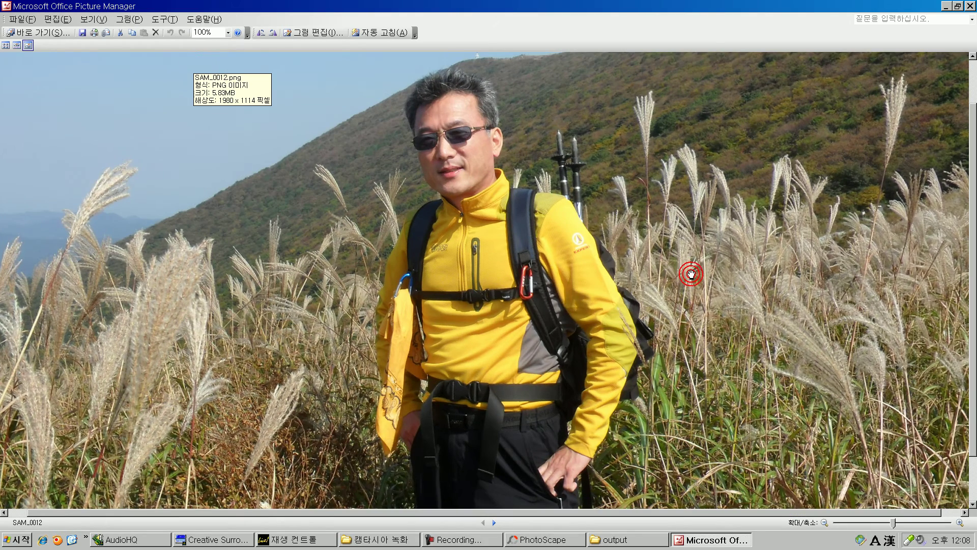
Examine the converted SAM_0012.png from top to bottom at full size to judge its picture quality.
{"action": "scroll", "coordinate": [692, 273], "scroll_direction": "up", "scroll_amount": 3}
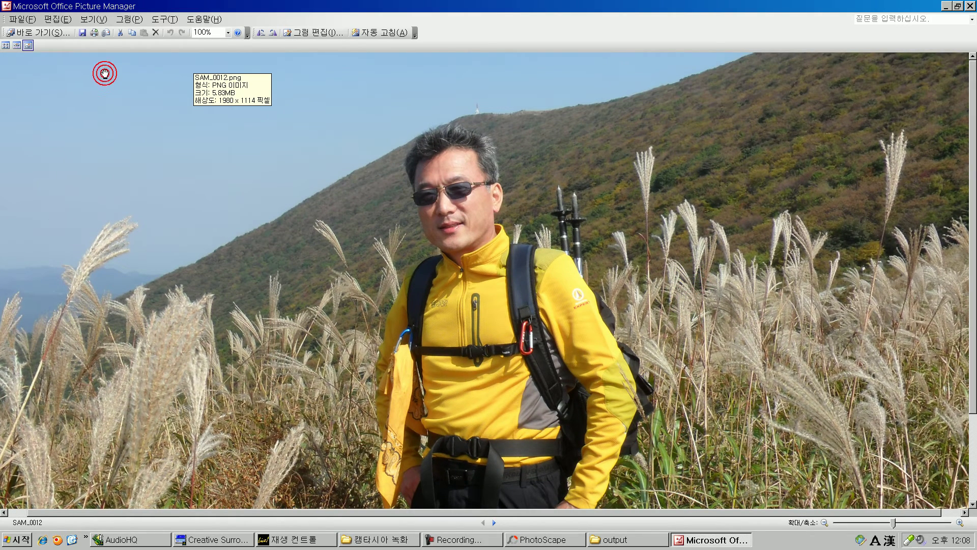
{"action": "mouse_move", "coordinate": [869, 150]}
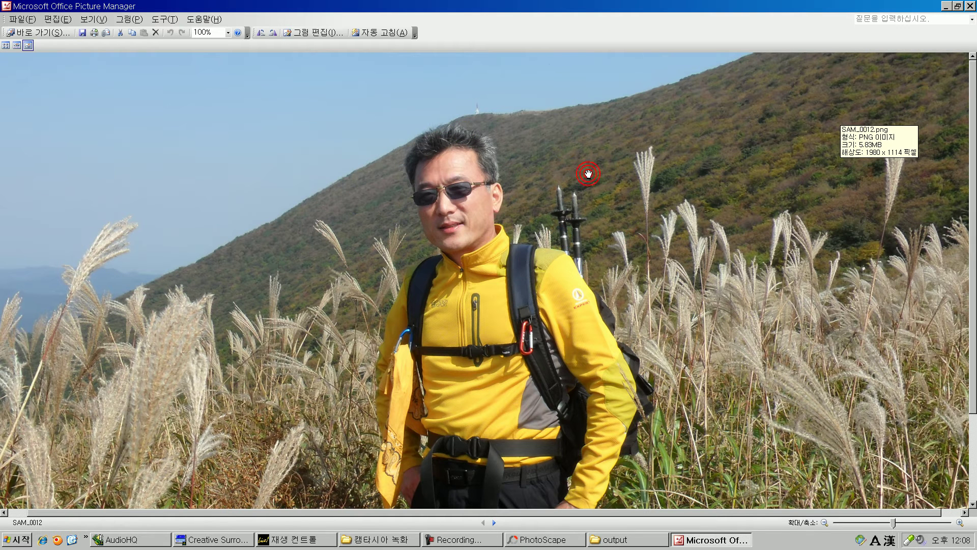
{"action": "scroll", "coordinate": [658, 277], "scroll_direction": "down", "scroll_amount": 1}
{"action": "scroll", "coordinate": [656, 278], "scroll_direction": "down", "scroll_amount": 1}
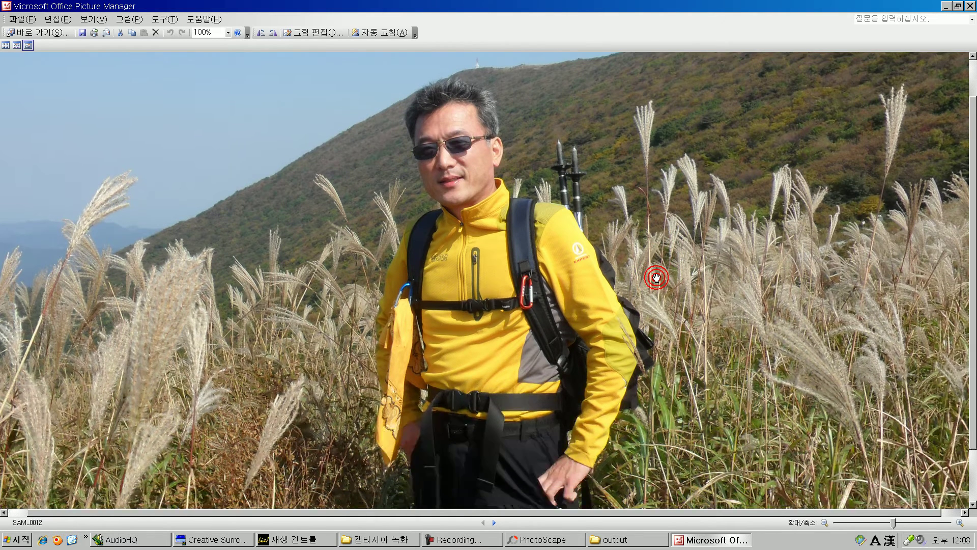
{"action": "scroll", "coordinate": [656, 277], "scroll_direction": "up", "scroll_amount": 2}
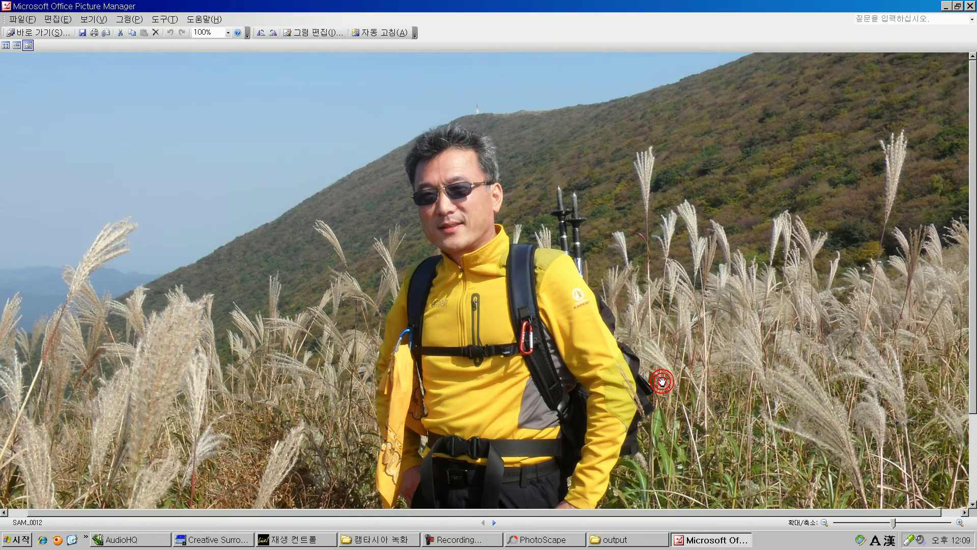
{"action": "scroll", "coordinate": [662, 382], "scroll_direction": "down", "scroll_amount": 3}
{"action": "scroll", "coordinate": [659, 381], "scroll_direction": "up", "scroll_amount": 3}
{"action": "scroll", "coordinate": [659, 381], "scroll_direction": "down", "scroll_amount": 3}
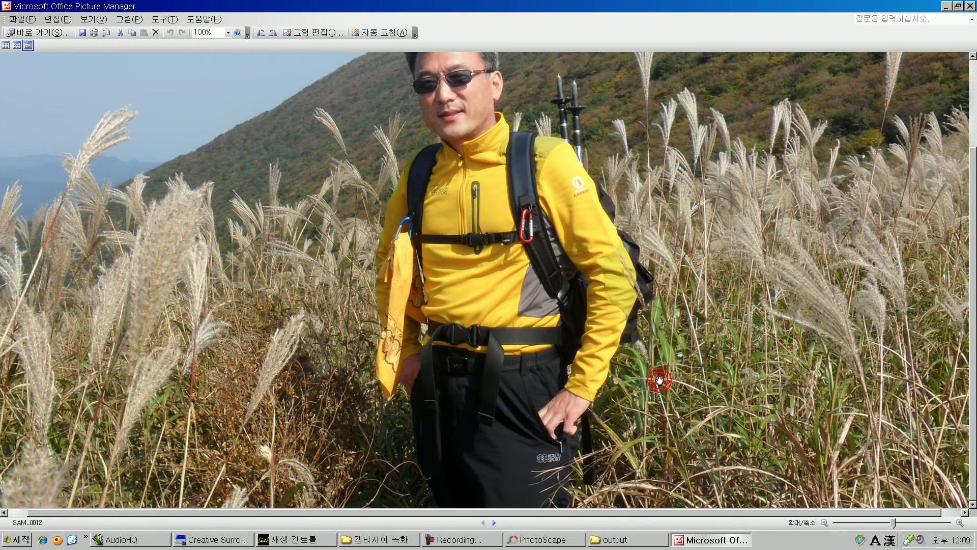
{"action": "scroll", "coordinate": [660, 380], "scroll_direction": "up", "scroll_amount": 3}
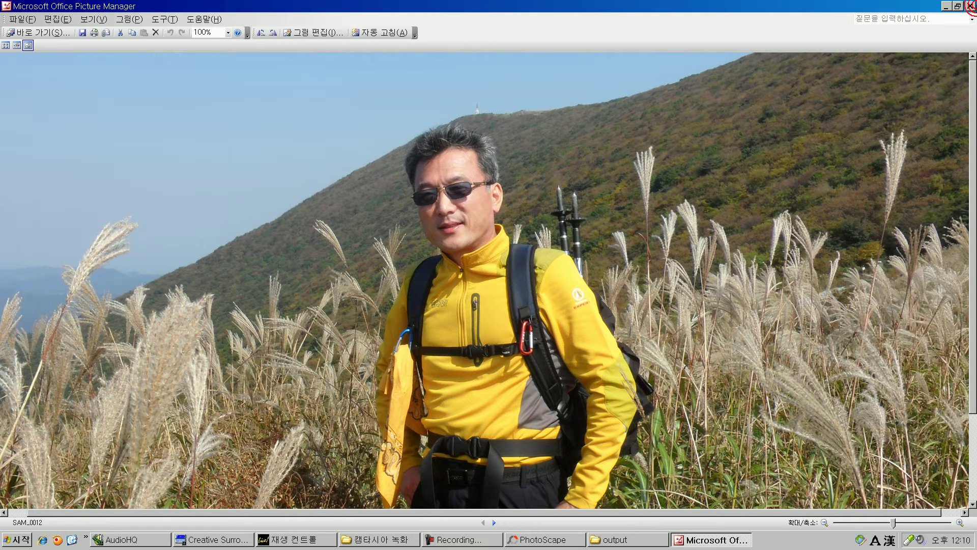
Close Picture Manager, the output folder window and PhotoScape to return to the desktop.
{"action": "left_click", "coordinate": [971, 6]}
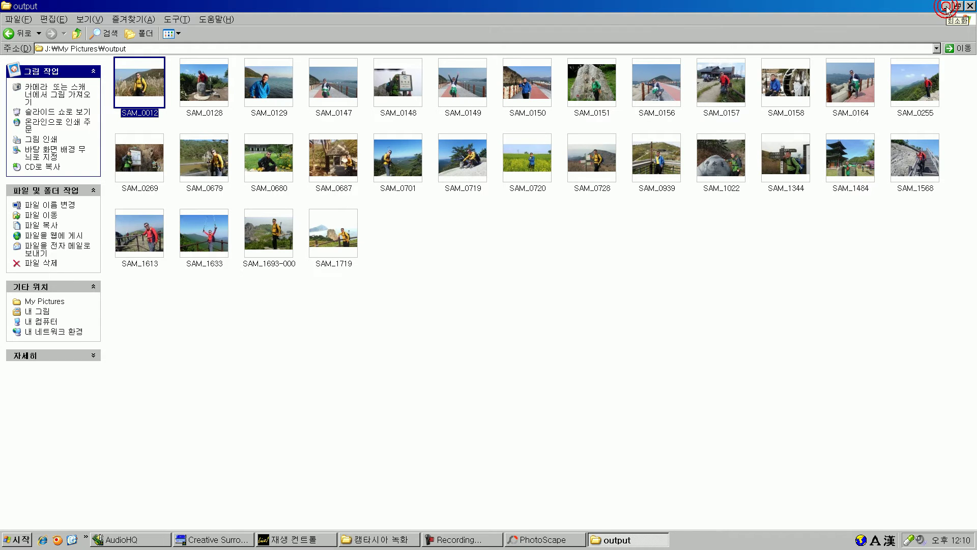
{"action": "left_click", "coordinate": [971, 6]}
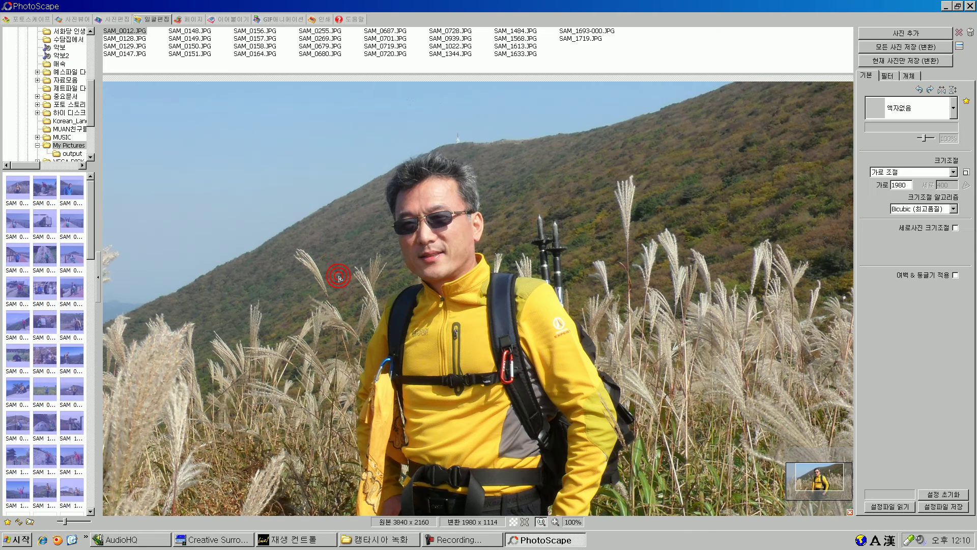
{"action": "left_click", "coordinate": [970, 6]}
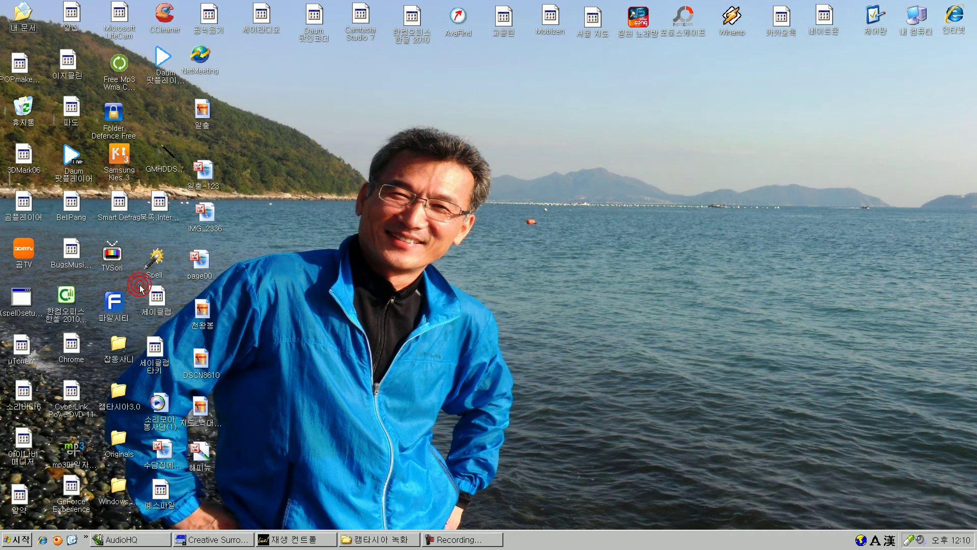
Switch to Internet Explorer and, on Daum Cafe, display the full list of the account's own cafes.
{"action": "double_click", "coordinate": [956, 14]}
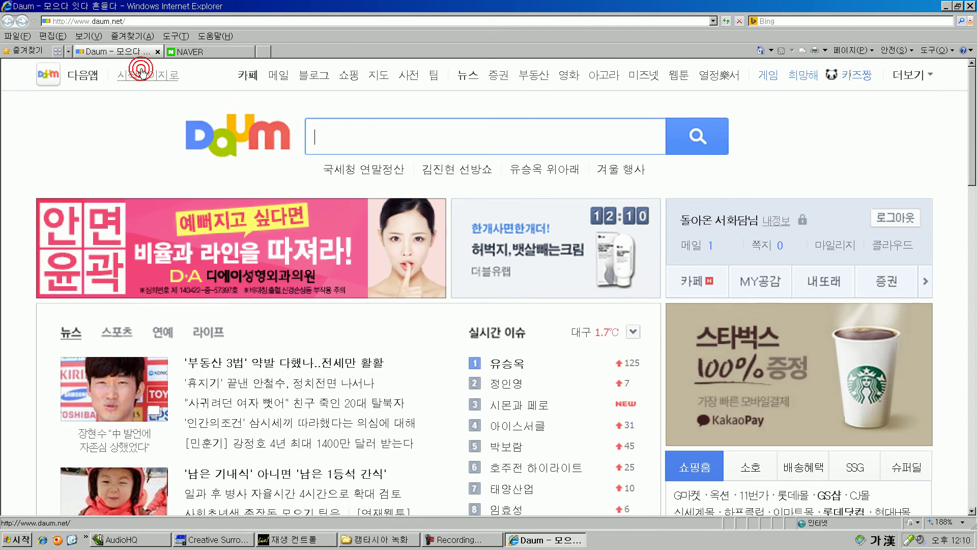
{"action": "left_click", "coordinate": [248, 75]}
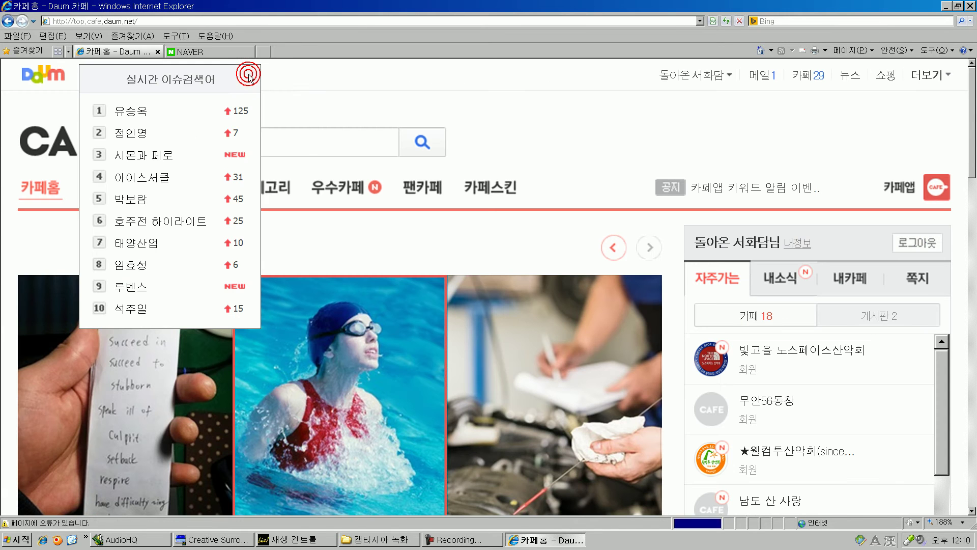
{"action": "left_click", "coordinate": [109, 187]}
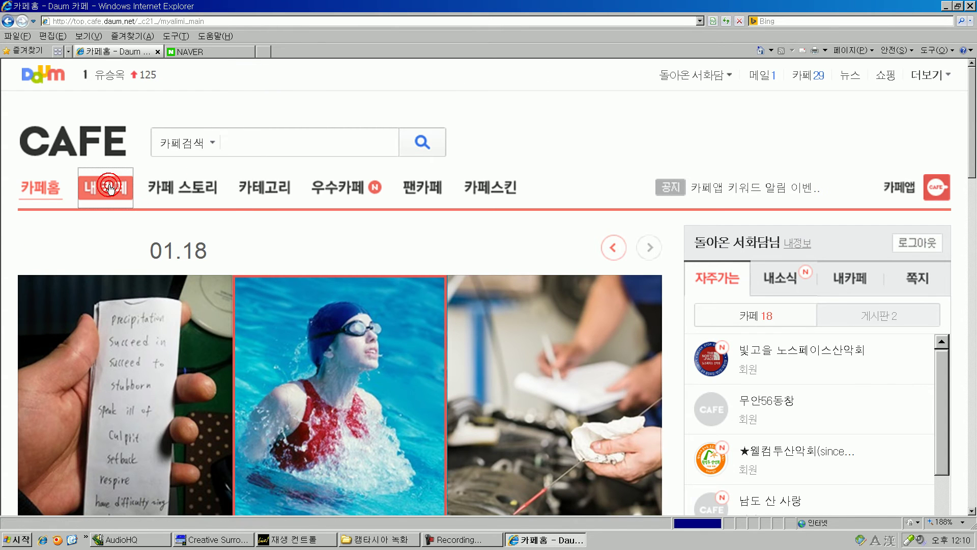
{"action": "scroll", "coordinate": [123, 227], "scroll_direction": "down", "scroll_amount": 3}
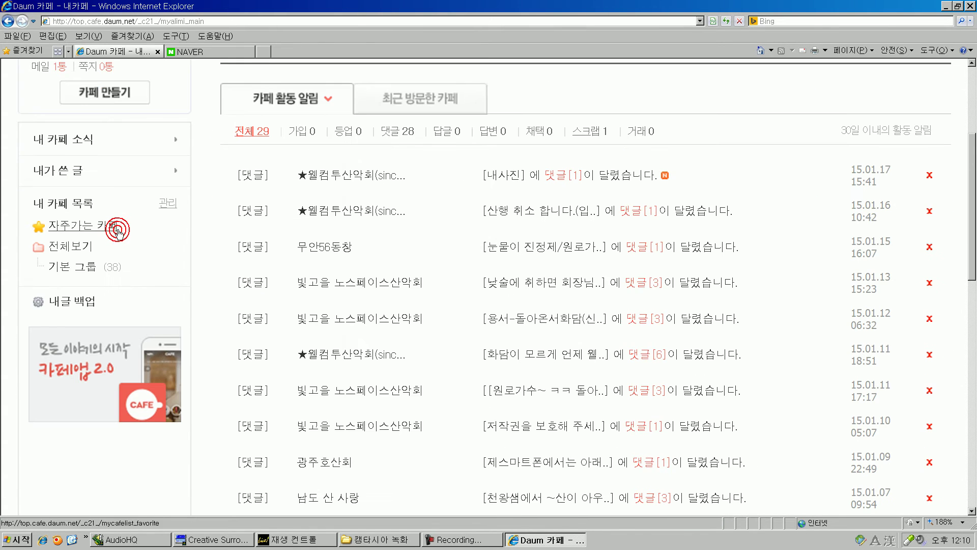
{"action": "left_click", "coordinate": [81, 245]}
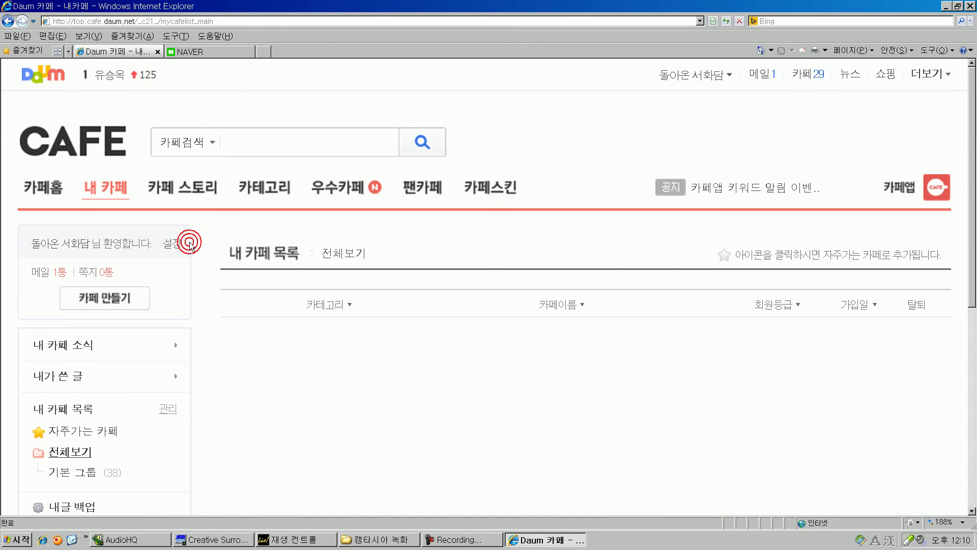
Open the cafe at cafe.daum.net/4060love from the second page of the cafe list, maximise its window and go to the embedded video.
{"action": "scroll", "coordinate": [190, 243], "scroll_direction": "down", "scroll_amount": 7}
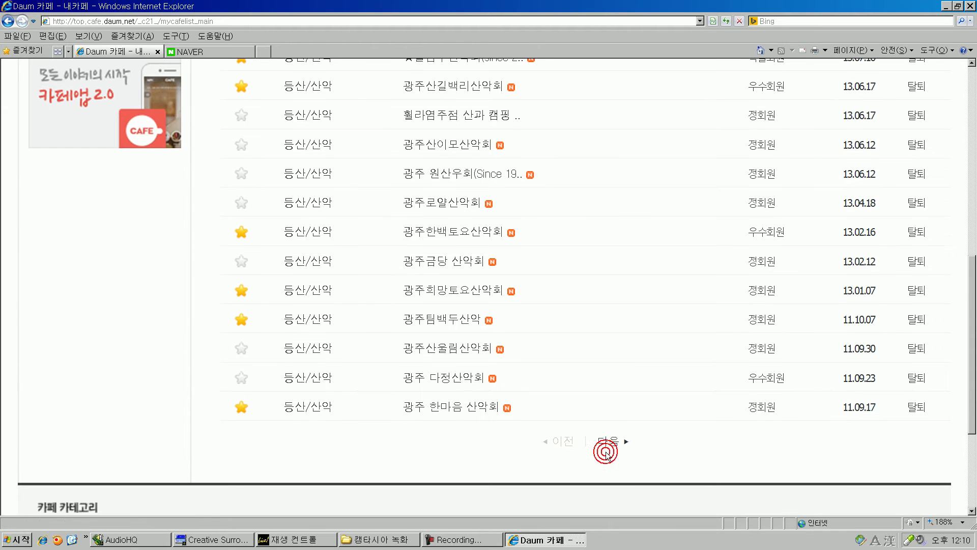
{"action": "left_click", "coordinate": [609, 436]}
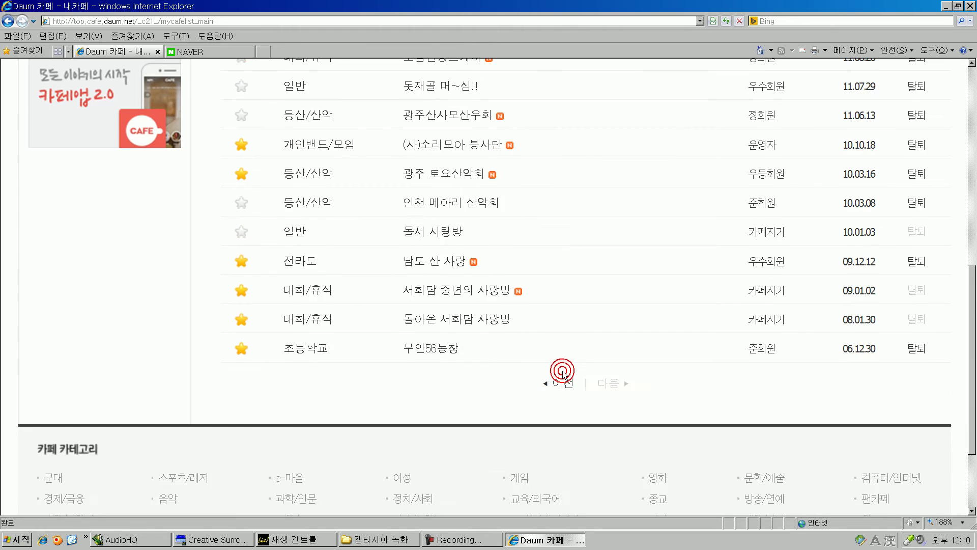
{"action": "left_click", "coordinate": [452, 231]}
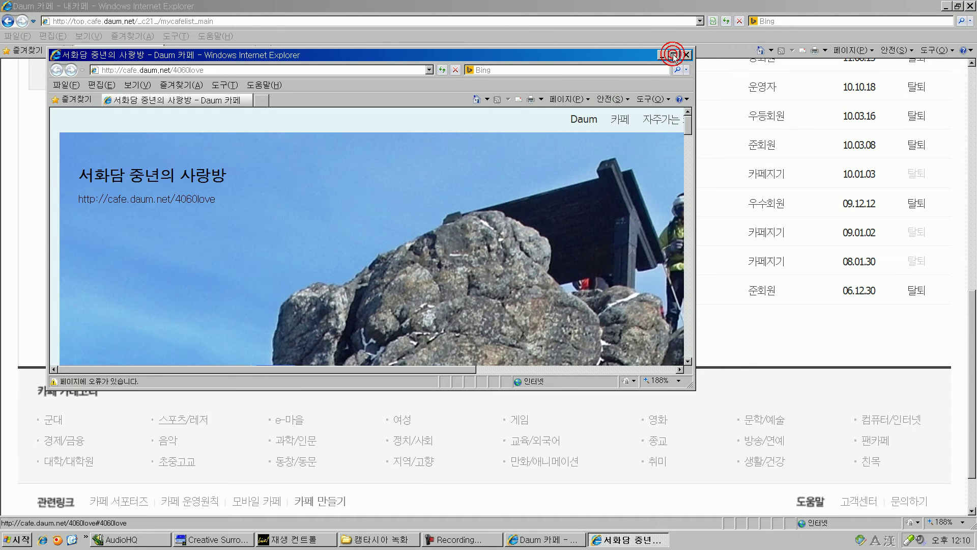
{"action": "left_click", "coordinate": [674, 55]}
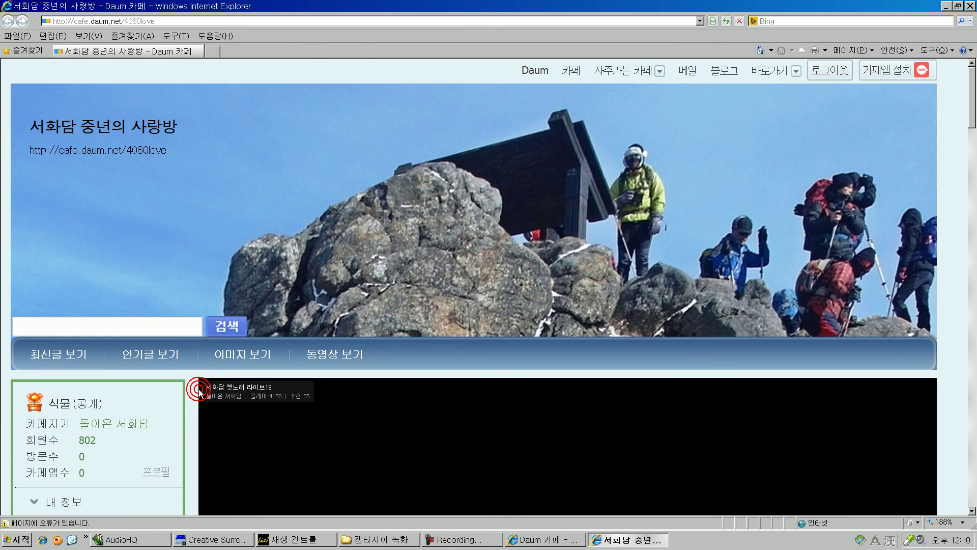
{"action": "scroll", "coordinate": [193, 386], "scroll_direction": "down", "scroll_amount": 7}
{"action": "scroll", "coordinate": [192, 383], "scroll_direction": "down", "scroll_amount": 4}
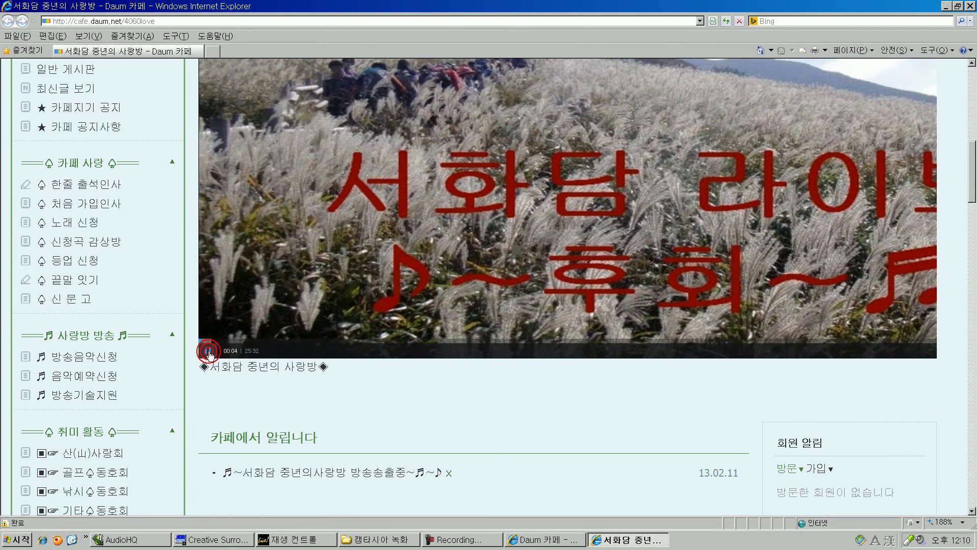
Pause the embedded video on the cafe's front page and look over its paused picture.
{"action": "left_click", "coordinate": [208, 351]}
{"action": "scroll", "coordinate": [186, 381], "scroll_direction": "up", "scroll_amount": 5}
{"action": "scroll", "coordinate": [190, 379], "scroll_direction": "up", "scroll_amount": 1}
{"action": "scroll", "coordinate": [188, 378], "scroll_direction": "down", "scroll_amount": 1}
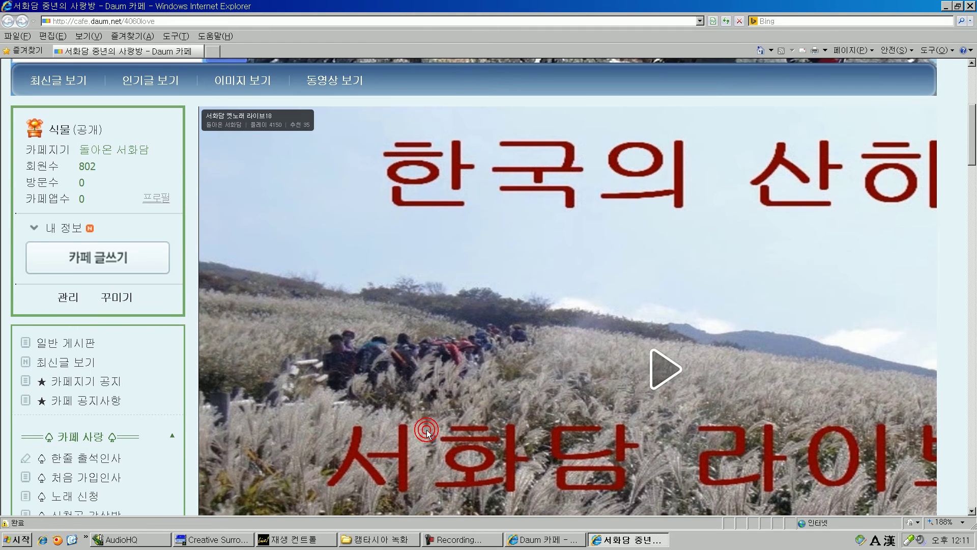
{"action": "scroll", "coordinate": [429, 433], "scroll_direction": "down", "scroll_amount": 1}
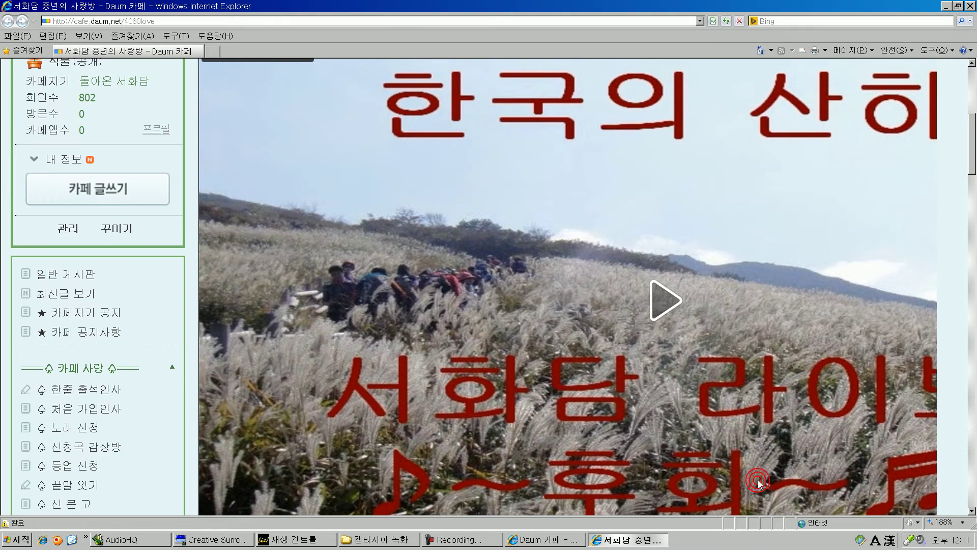
{"action": "scroll", "coordinate": [753, 489], "scroll_direction": "down", "scroll_amount": 2}
{"action": "scroll", "coordinate": [556, 429], "scroll_direction": "up", "scroll_amount": 2}
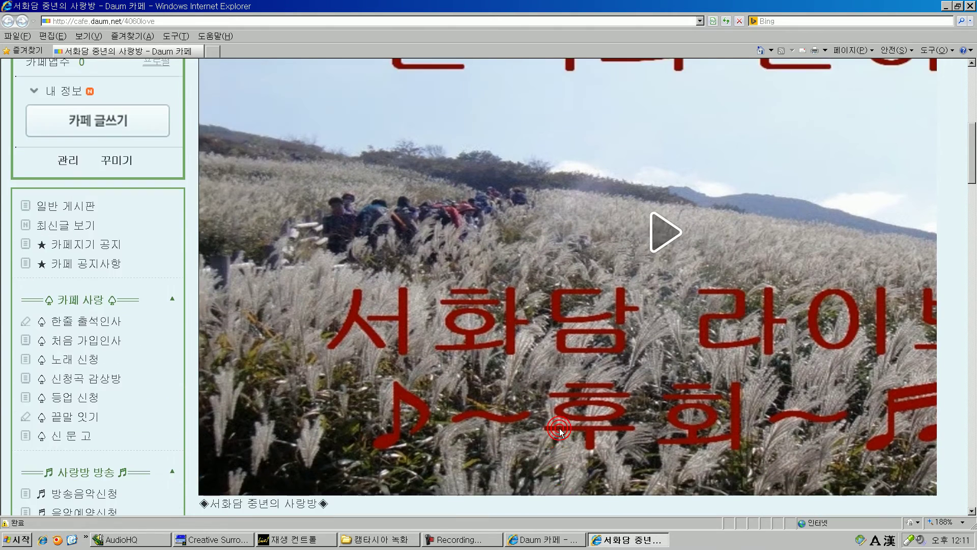
{"action": "scroll", "coordinate": [558, 429], "scroll_direction": "down", "scroll_amount": 2}
{"action": "scroll", "coordinate": [557, 429], "scroll_direction": "up", "scroll_amount": 3}
{"action": "scroll", "coordinate": [557, 429], "scroll_direction": "down", "scroll_amount": 1}
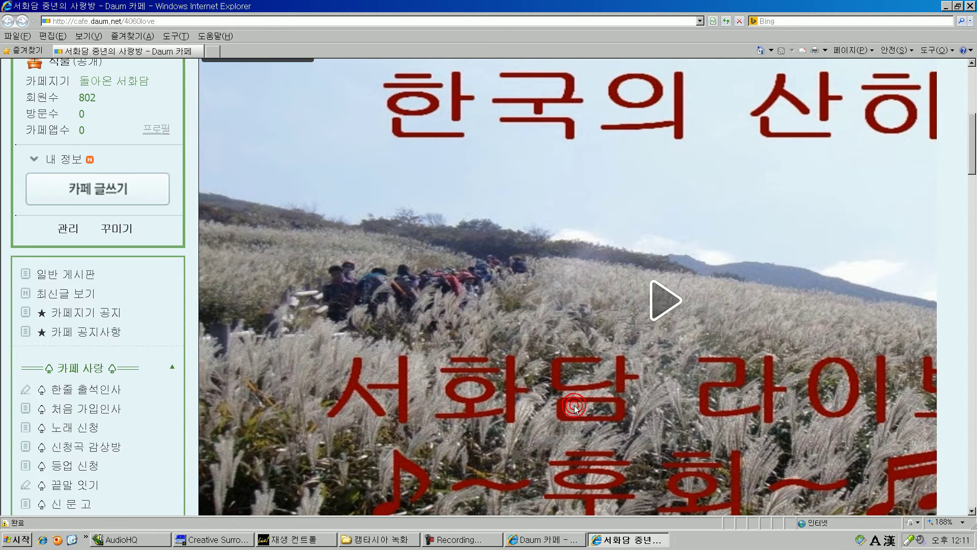
Resume the embedded cafe video and pause it again at about 00:10.
{"action": "scroll", "coordinate": [574, 407], "scroll_direction": "down", "scroll_amount": 1}
{"action": "left_click", "coordinate": [666, 231]}
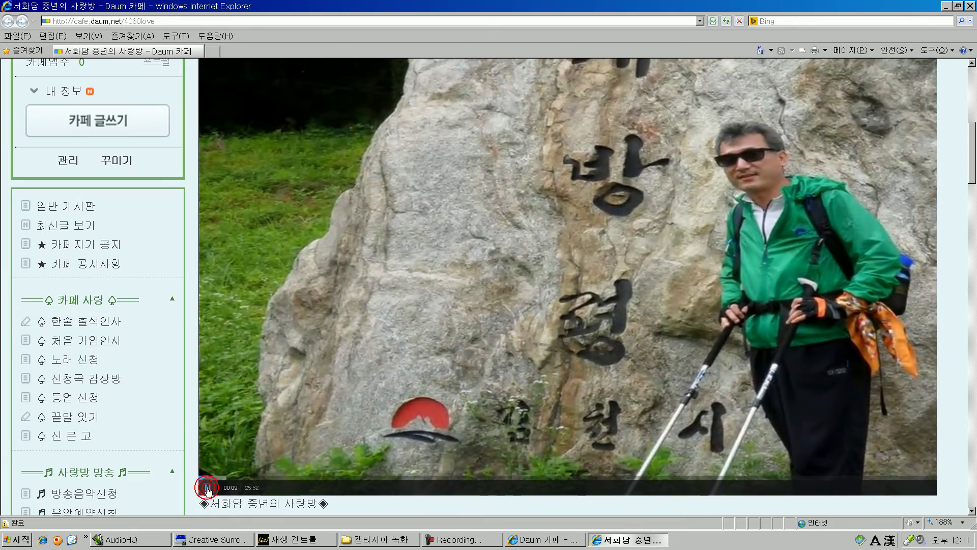
{"action": "left_click", "coordinate": [207, 487]}
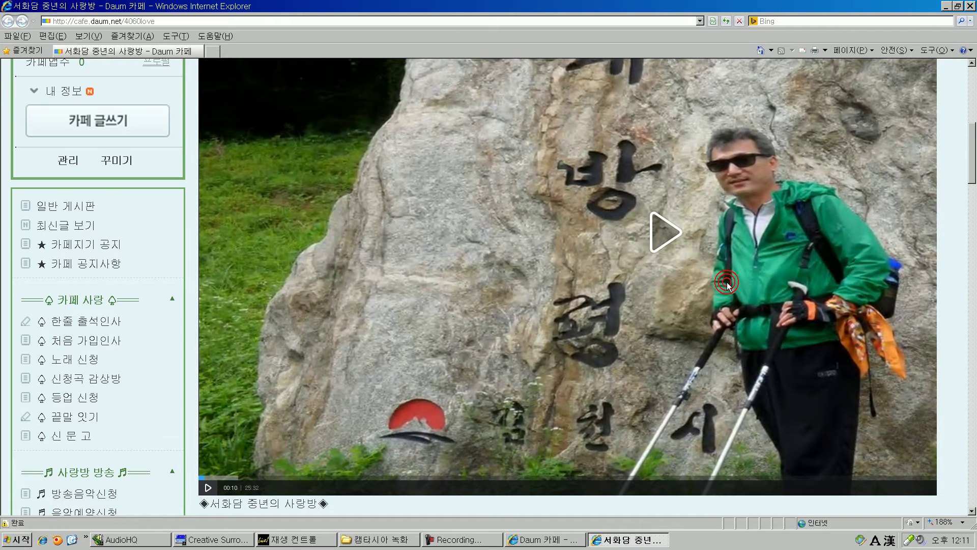
Open the [[자료보관방]] board under the 카페지기실 section of the cafe's board list.
{"action": "scroll", "coordinate": [726, 283], "scroll_direction": "up", "scroll_amount": 3}
{"action": "scroll", "coordinate": [727, 283], "scroll_direction": "down", "scroll_amount": 5}
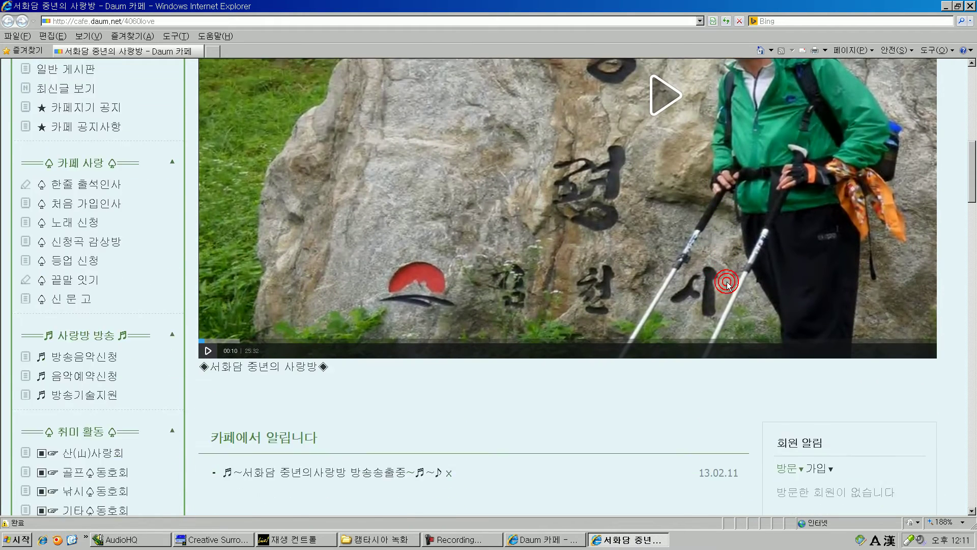
{"action": "scroll", "coordinate": [192, 343], "scroll_direction": "down", "scroll_amount": 12}
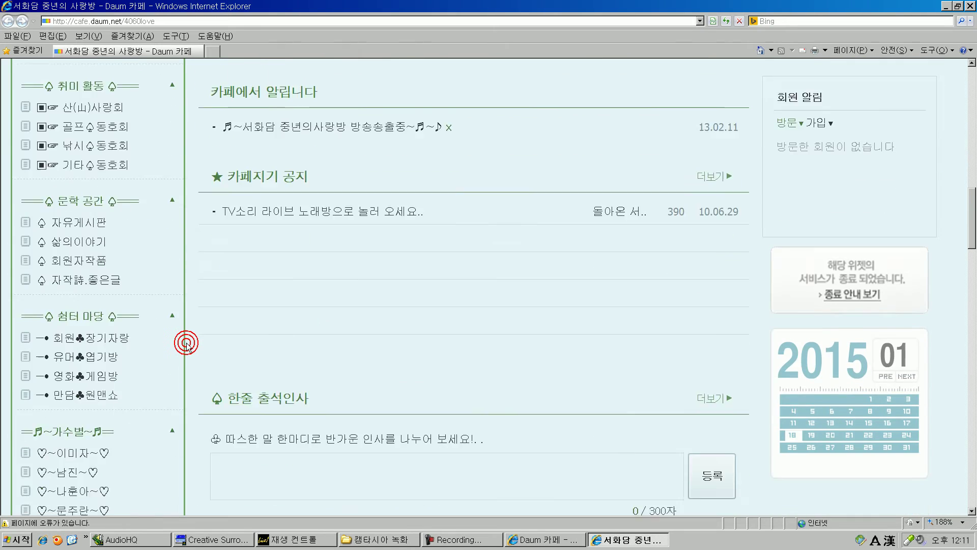
{"action": "scroll", "coordinate": [184, 340], "scroll_direction": "down", "scroll_amount": 15}
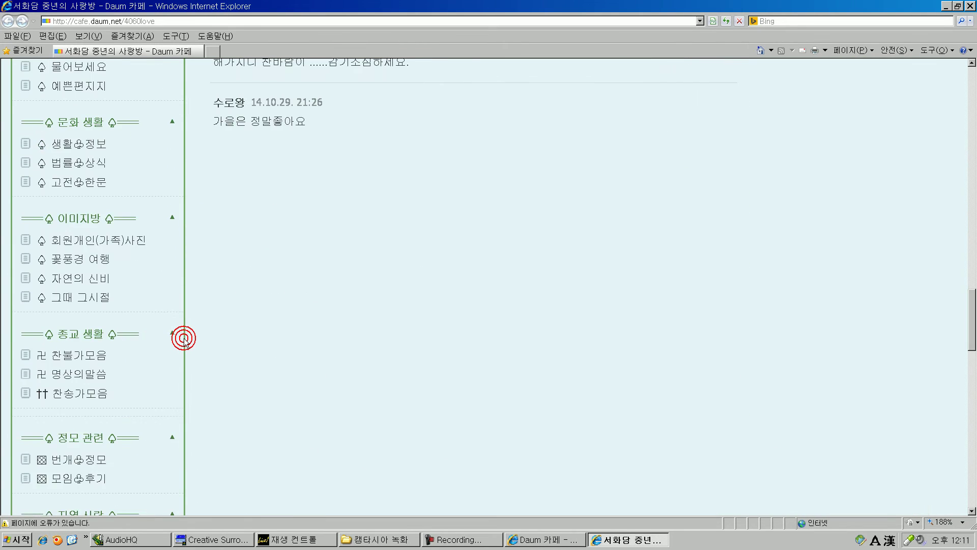
{"action": "scroll", "coordinate": [184, 339], "scroll_direction": "down", "scroll_amount": 1}
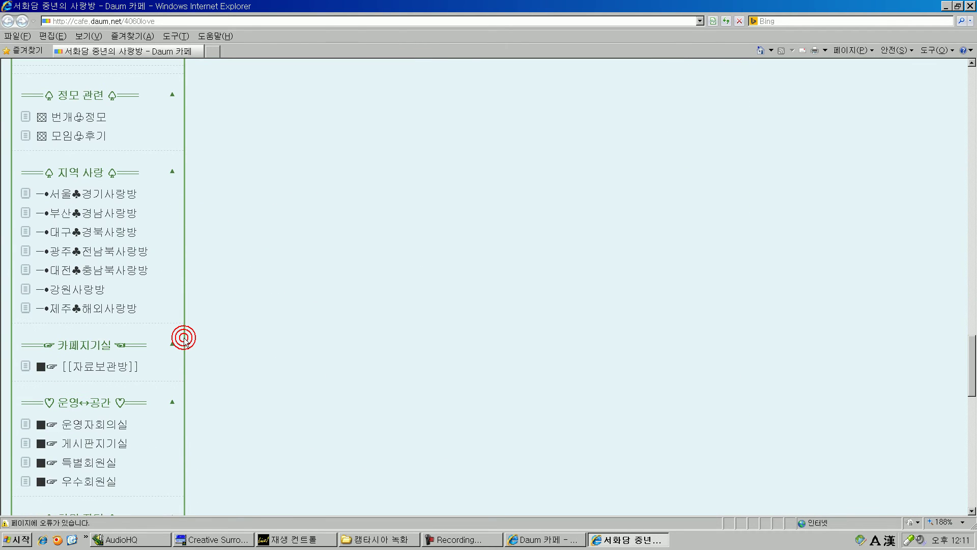
{"action": "scroll", "coordinate": [184, 338], "scroll_direction": "down", "scroll_amount": 2}
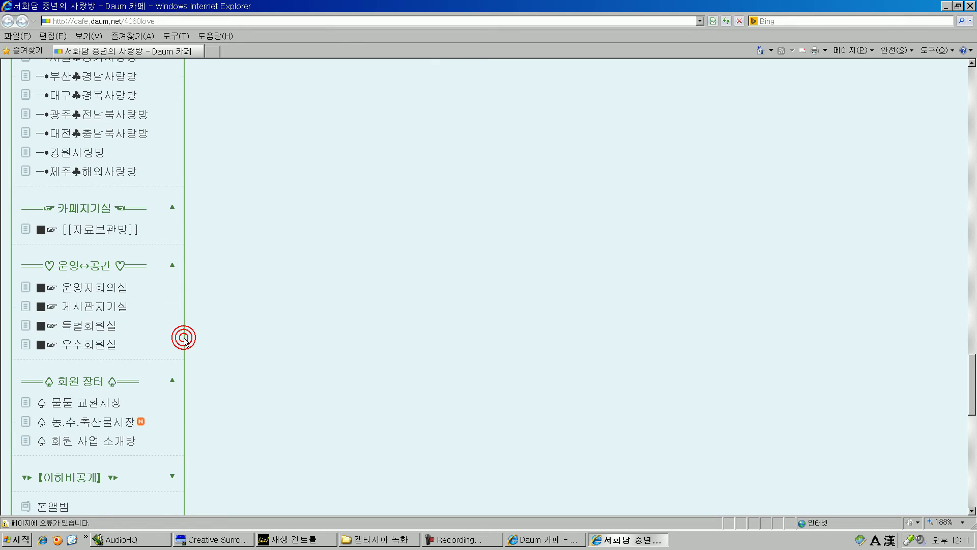
{"action": "left_click", "coordinate": [82, 232]}
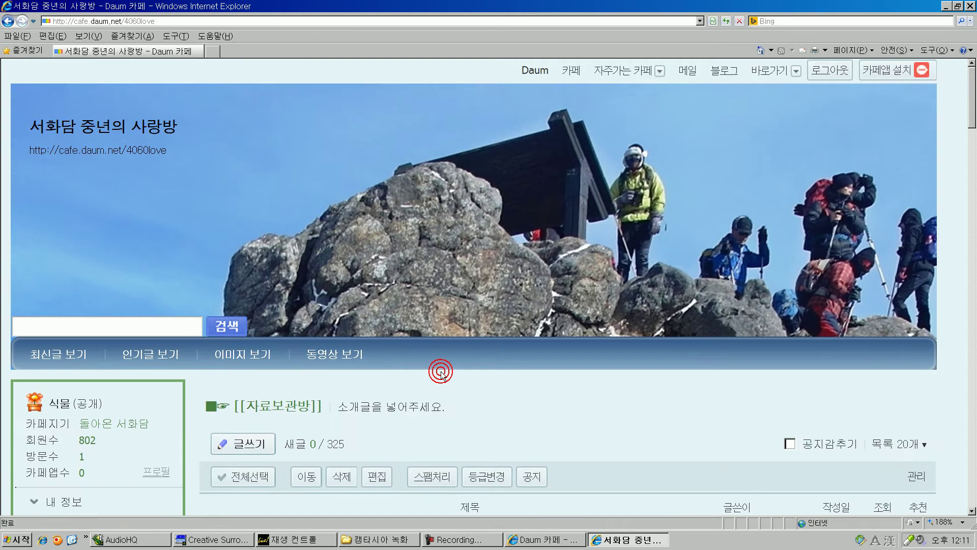
Start a new post in the [[자료보관방]] board and bring its editor into view.
{"action": "scroll", "coordinate": [432, 366], "scroll_direction": "down", "scroll_amount": 4}
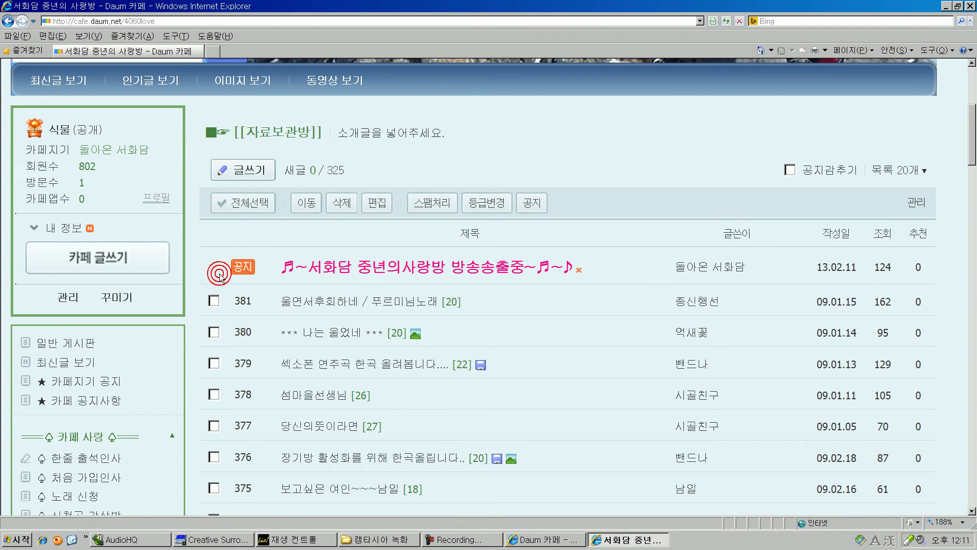
{"action": "left_click", "coordinate": [249, 170]}
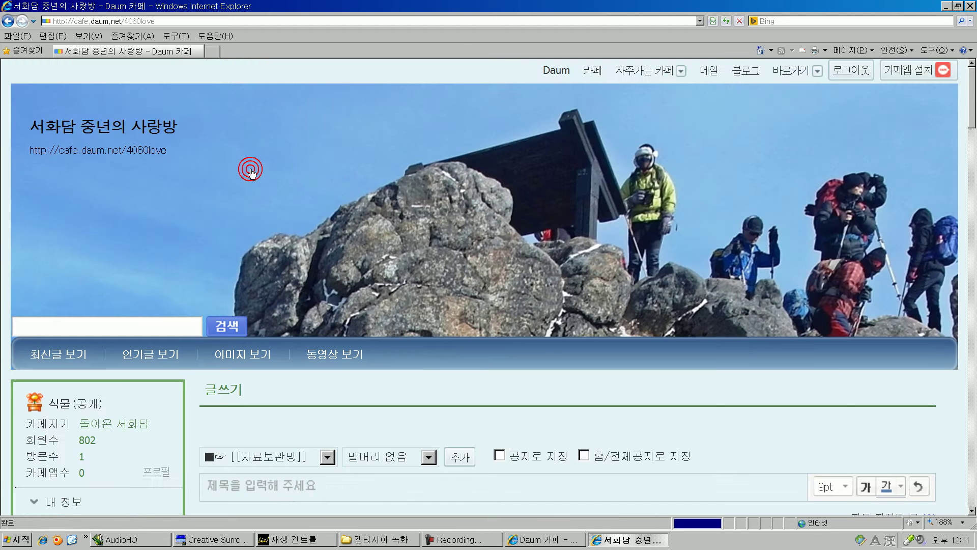
{"action": "scroll", "coordinate": [196, 394], "scroll_direction": "down", "scroll_amount": 3}
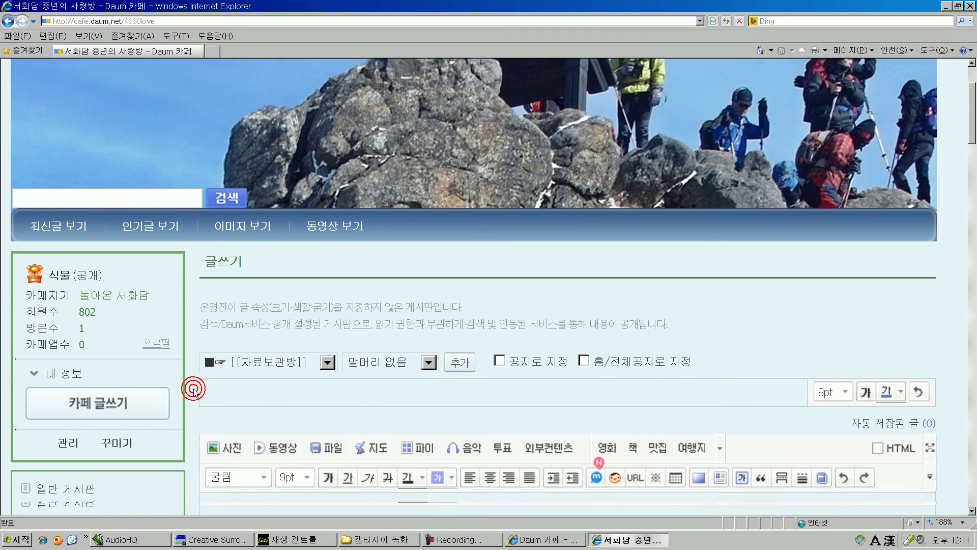
{"action": "scroll", "coordinate": [191, 386], "scroll_direction": "down", "scroll_amount": 2}
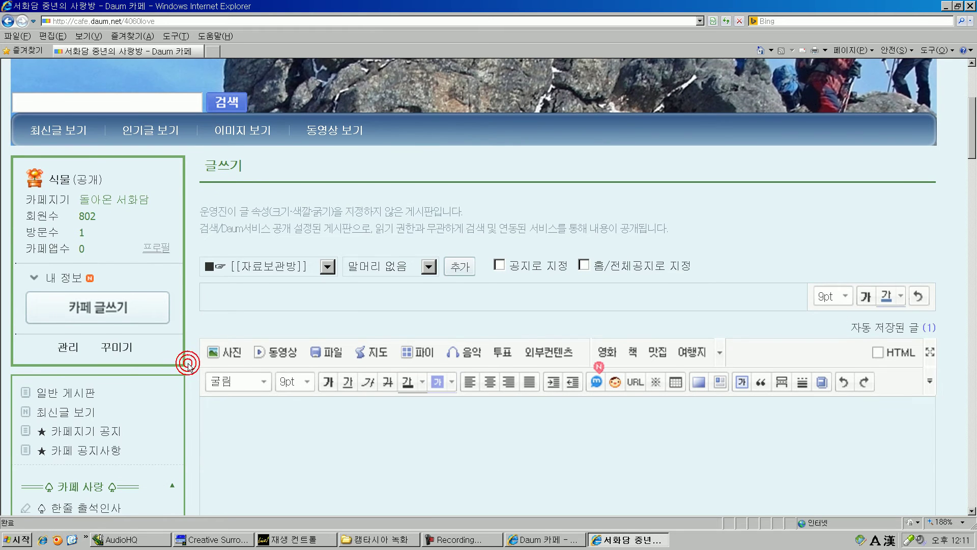